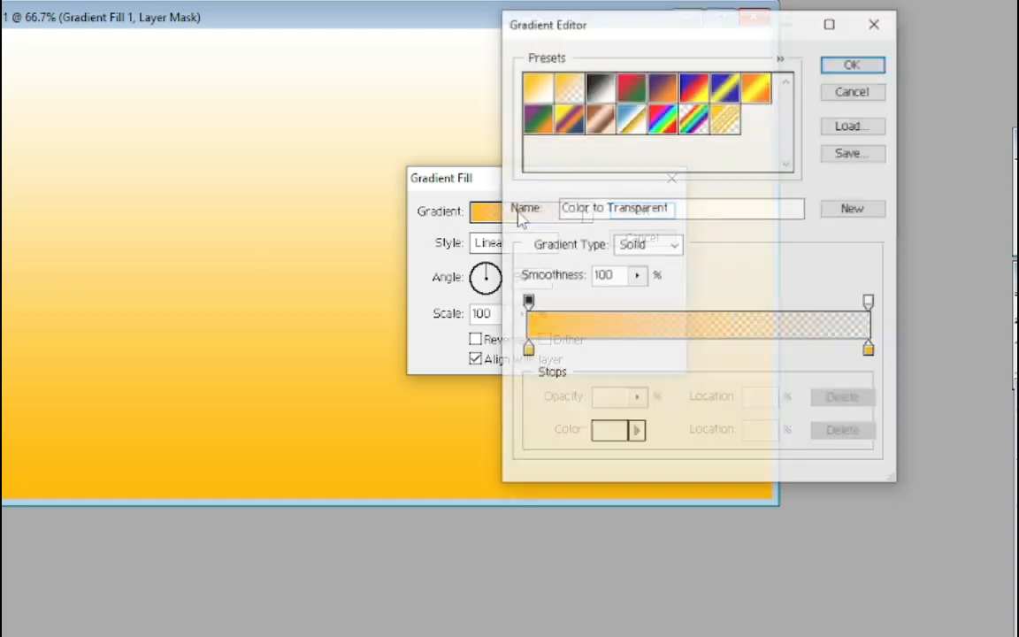
Change the gradient's starting color stop from its present color to a dark green.
{"action": "double_click", "coordinate": [528, 349]}
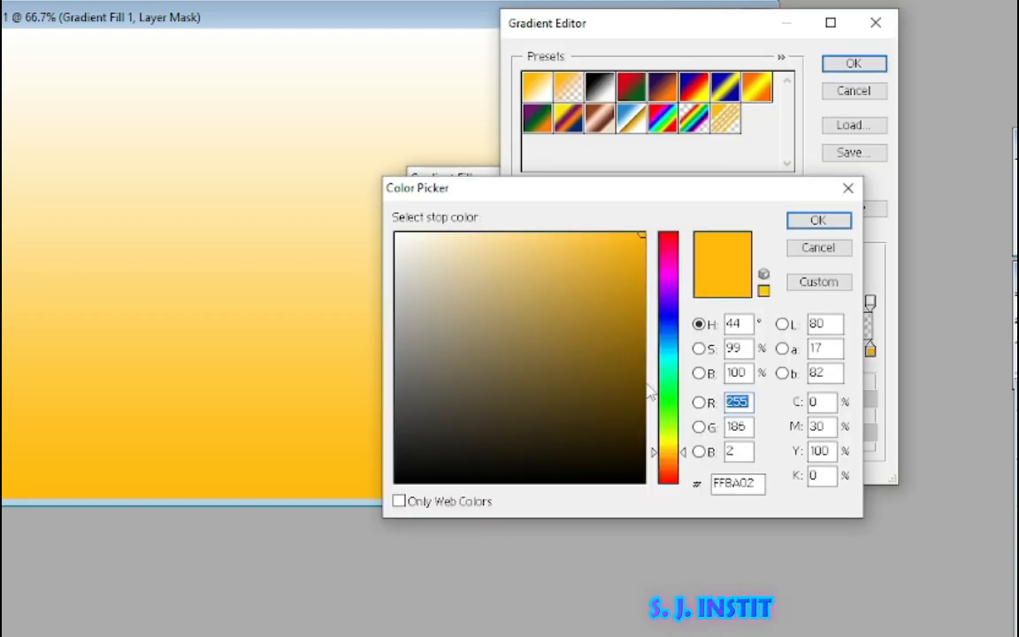
{"action": "left_click", "coordinate": [668, 399]}
{"action": "left_click", "coordinate": [616, 362]}
{"action": "left_click", "coordinate": [630, 354]}
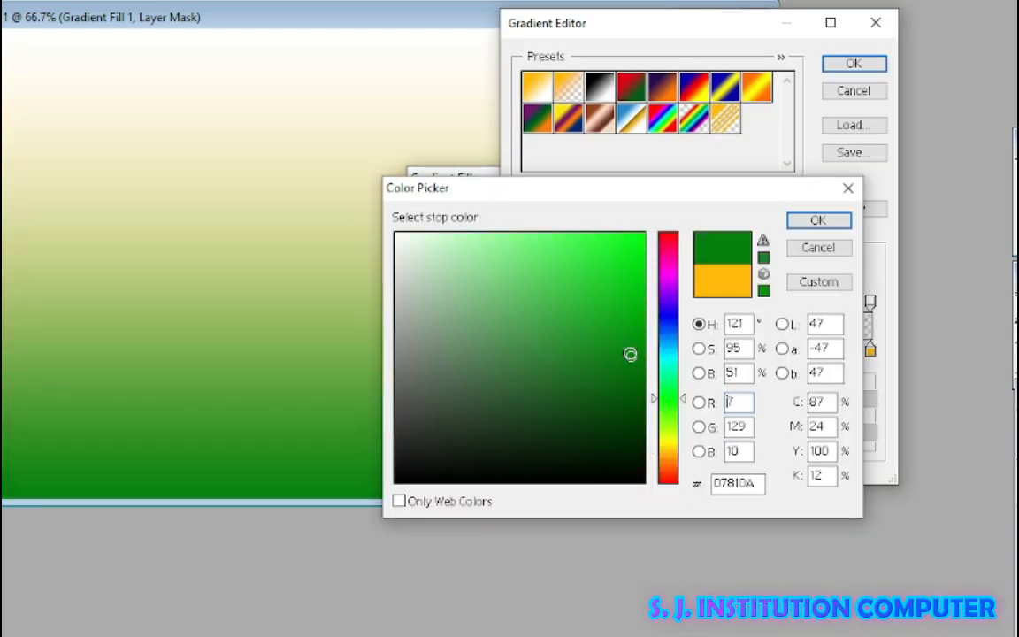
{"action": "left_click", "coordinate": [629, 348]}
{"action": "left_click", "coordinate": [818, 221]}
Set the gradient's end color stop to green RGB 5, 135, 27 and apply the gradient fill.
{"action": "left_click", "coordinate": [869, 350]}
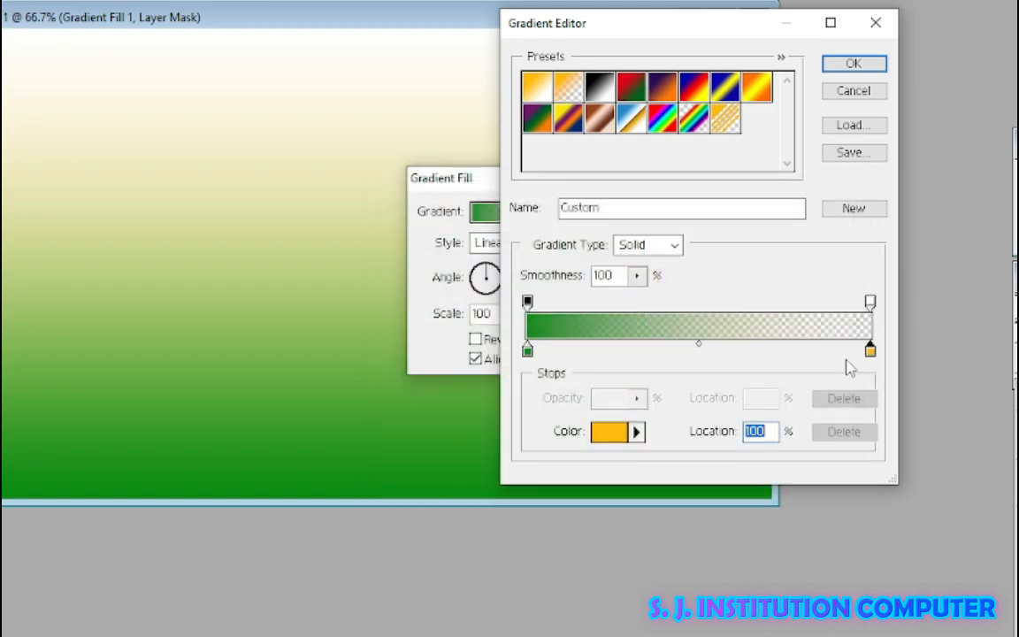
{"action": "left_click", "coordinate": [617, 442]}
{"action": "left_click", "coordinate": [668, 392]}
{"action": "left_click", "coordinate": [634, 350]}
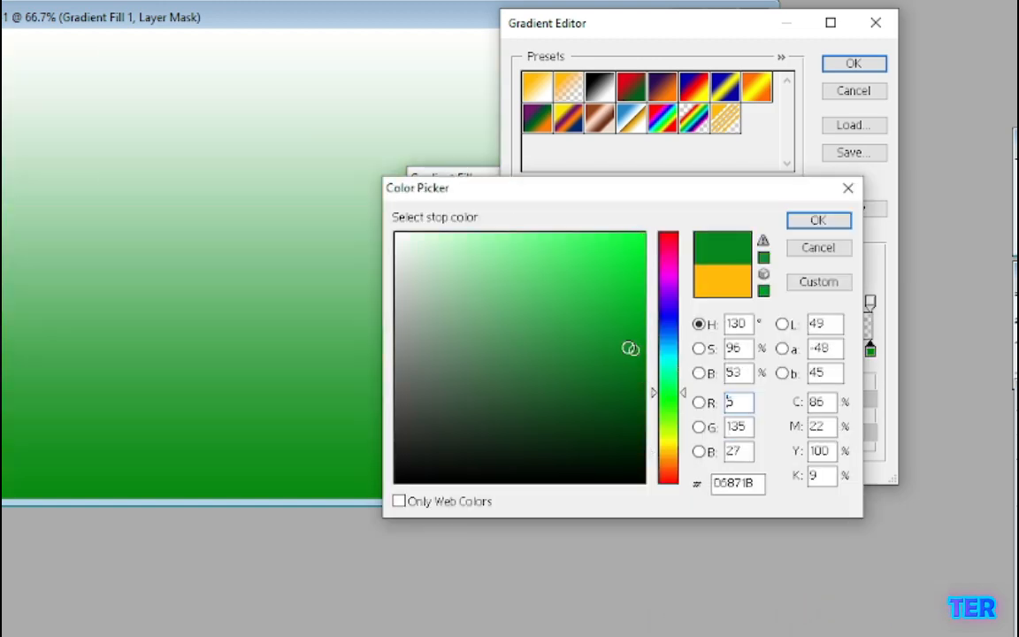
{"action": "left_click", "coordinate": [816, 221]}
{"action": "left_click", "coordinate": [853, 64]}
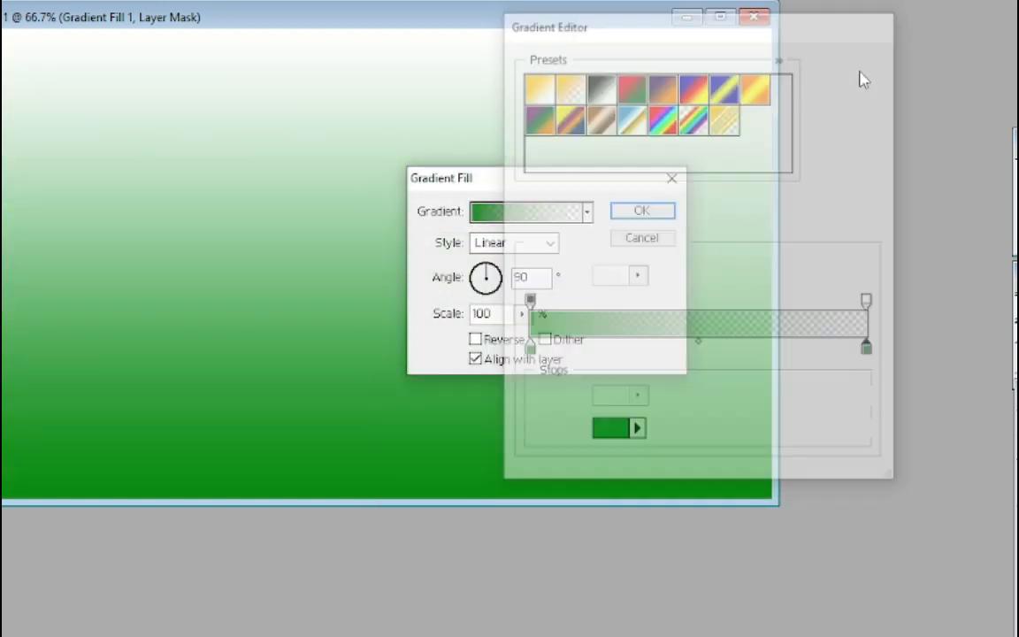
{"action": "left_click", "coordinate": [653, 217]}
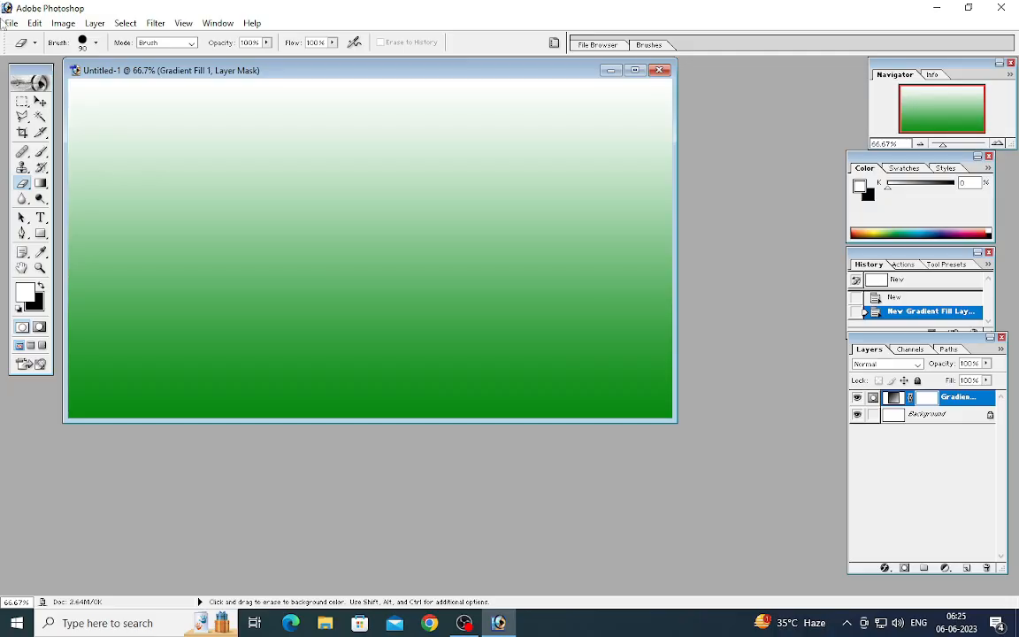
Open the HD3 whole-orange image and the DDD orange-slice image from the sangta folder.
{"action": "left_click", "coordinate": [10, 23]}
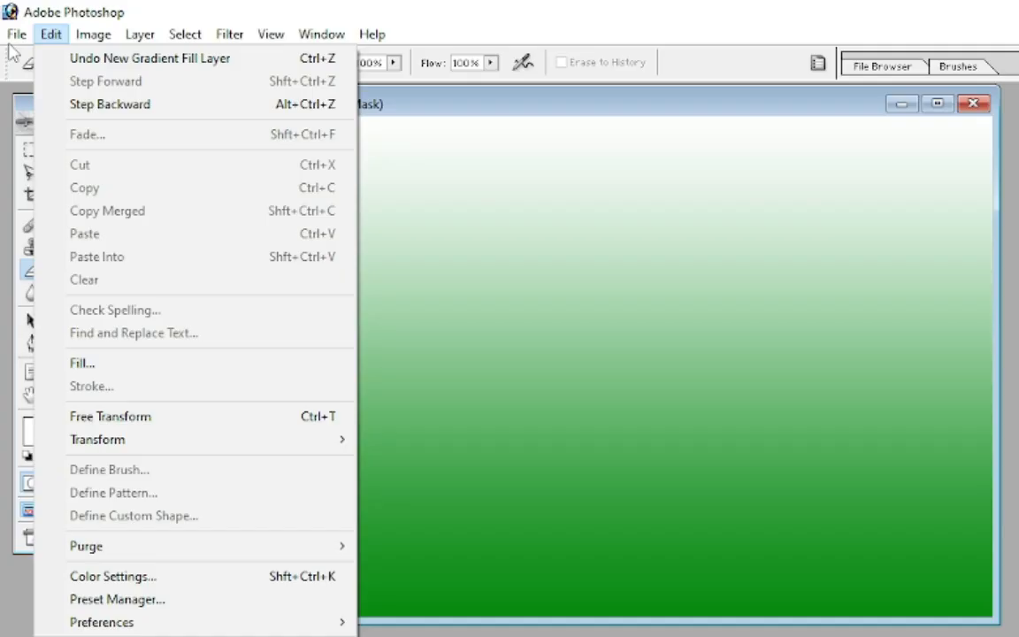
{"action": "left_click", "coordinate": [31, 53]}
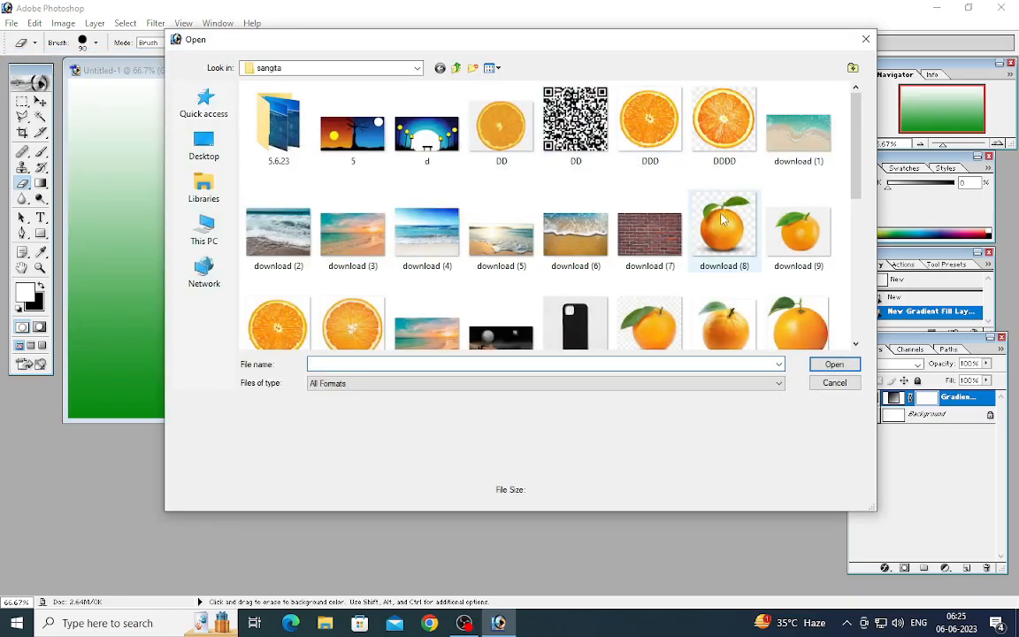
{"action": "left_click", "coordinate": [799, 320]}
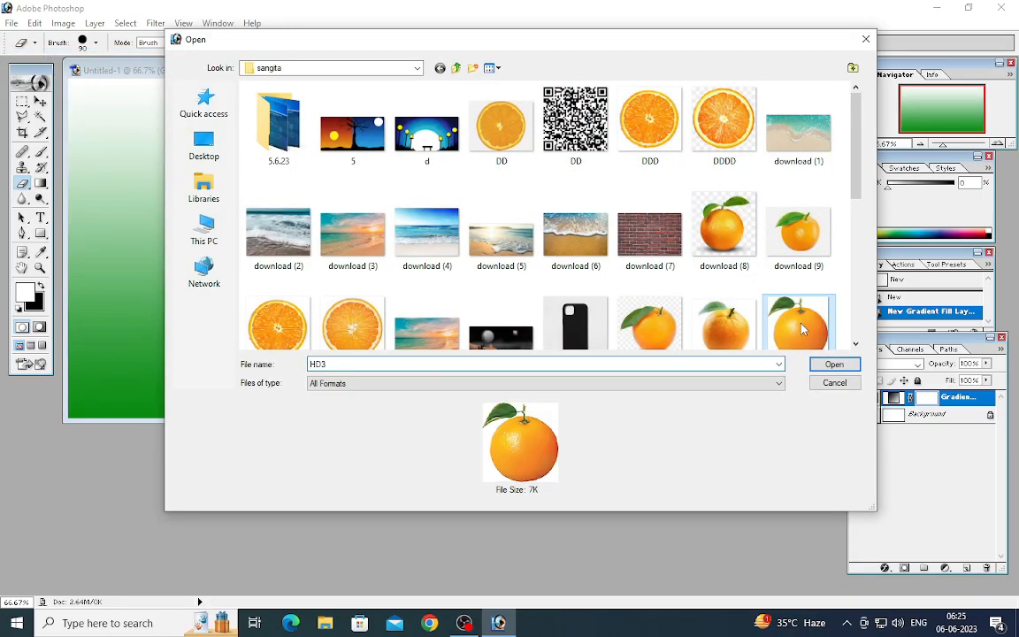
{"action": "left_click", "coordinate": [286, 307], "text": "ctrl"}
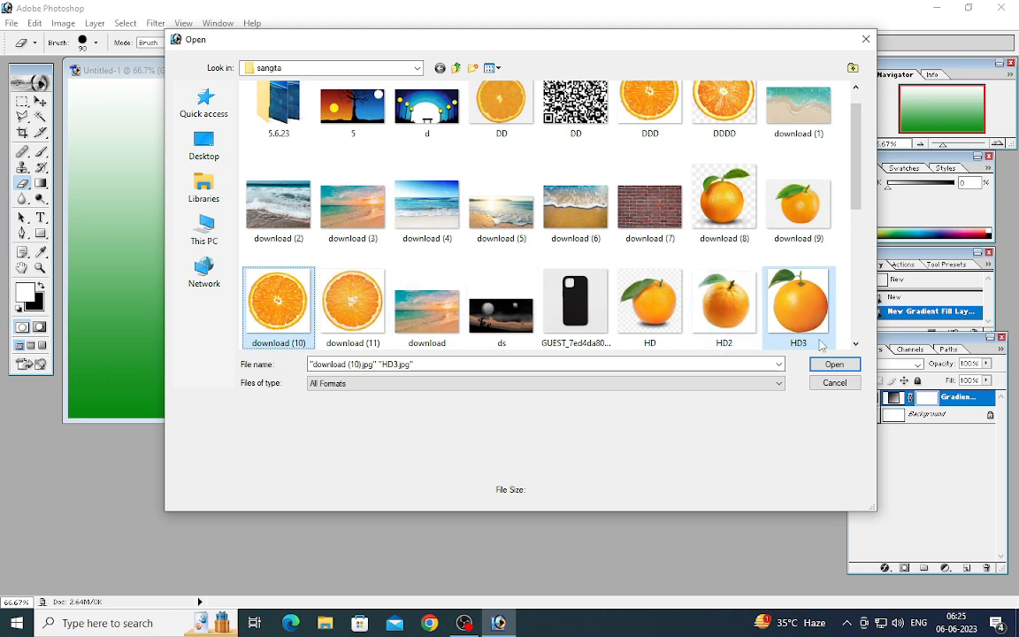
{"action": "left_click", "coordinate": [768, 307], "text": "ctrl"}
{"action": "left_click", "coordinate": [823, 310]}
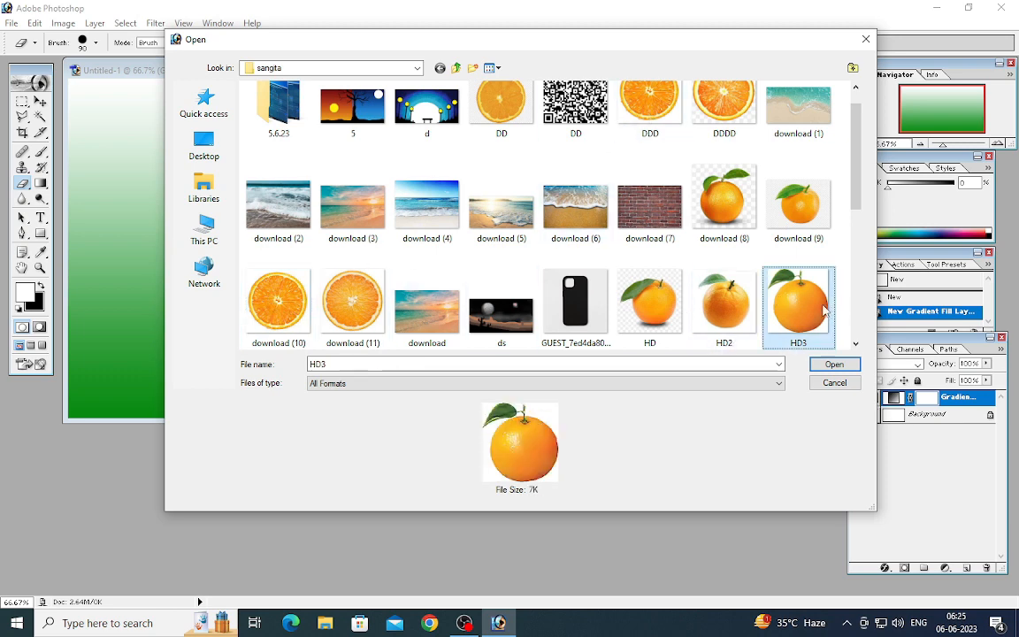
{"action": "left_click", "coordinate": [666, 120], "text": "ctrl"}
{"action": "left_click", "coordinate": [837, 365]}
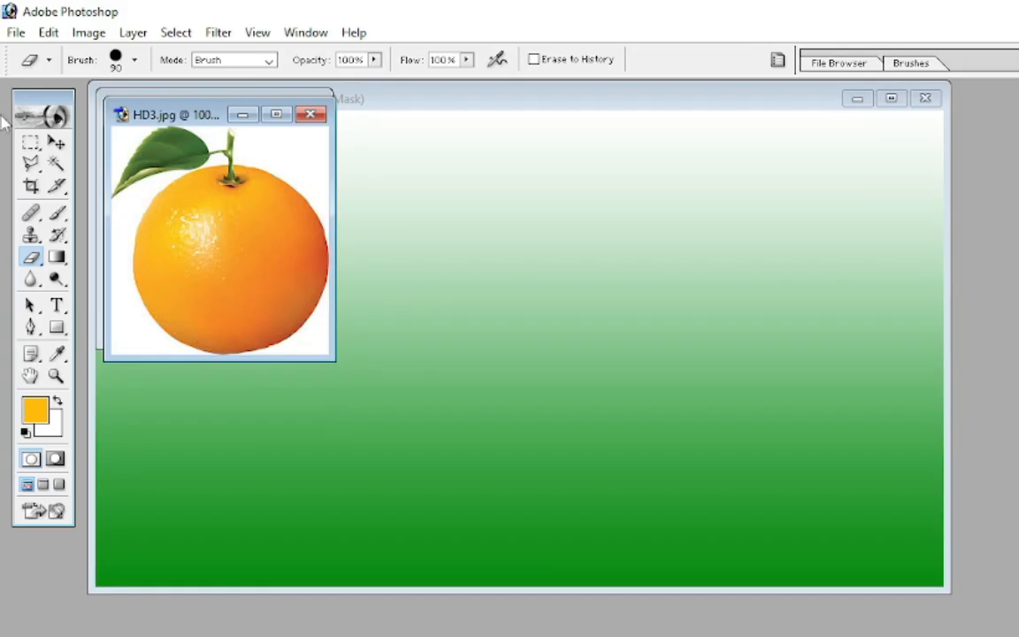
Bring the HD3 orange into Untitled-1 and enlarge it with Free Transform near the canvas's upper middle.
{"action": "left_click", "coordinate": [56, 143]}
{"action": "left_click_drag", "start_coordinate": [194, 236], "coordinate": [520, 302]}
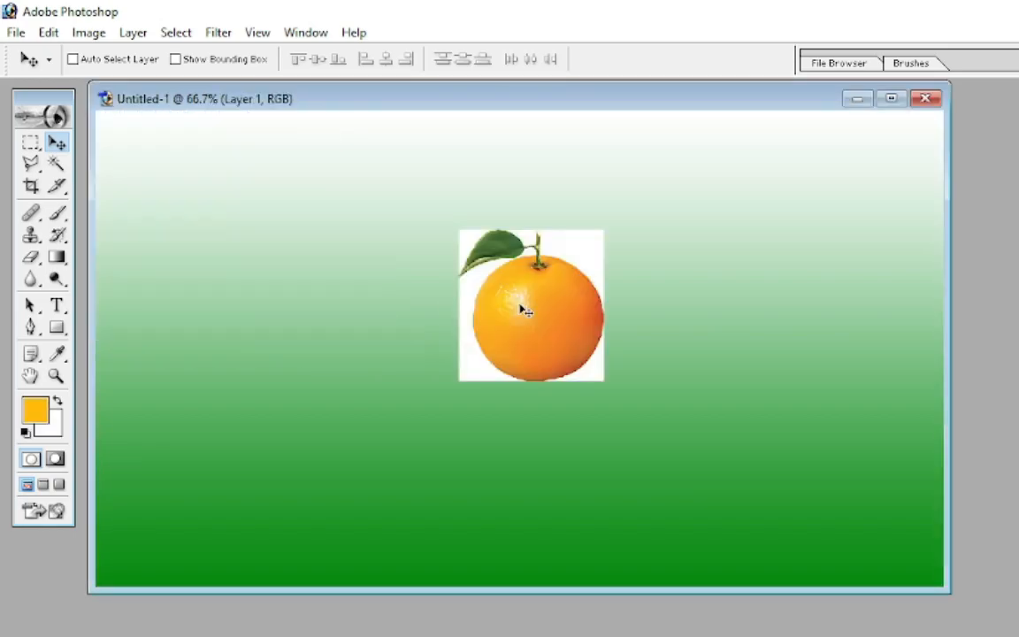
{"action": "key", "text": "ctrl+t"}
{"action": "left_click_drag", "start_coordinate": [429, 271], "coordinate": [510, 363]}
{"action": "left_click_drag", "start_coordinate": [427, 296], "coordinate": [375, 220]}
{"action": "key", "text": "Return"}
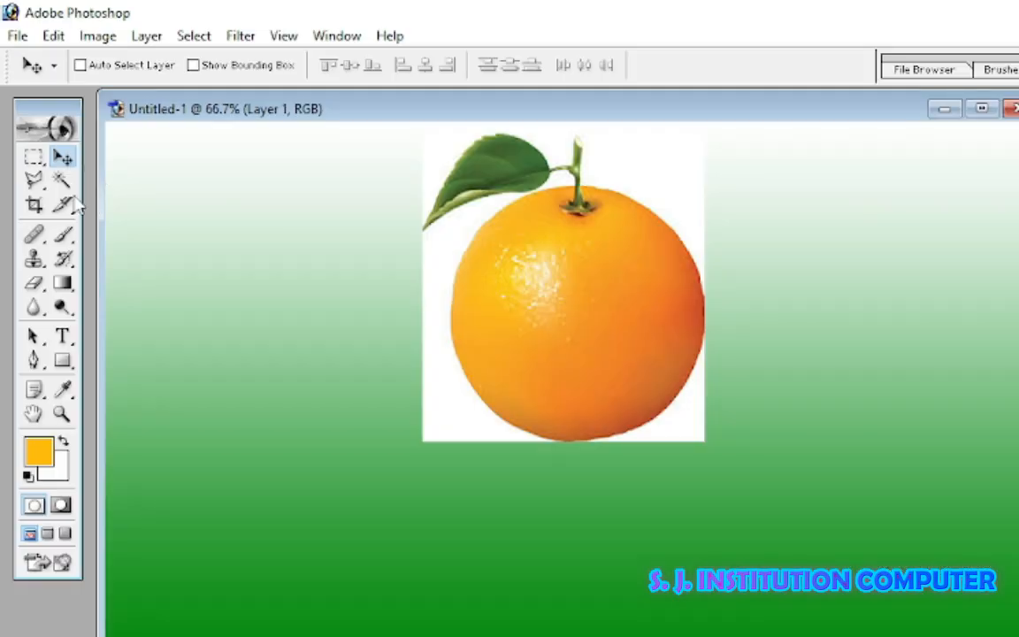
Delete the white background areas around the orange using Magic Wand selections, and deselect.
{"action": "left_click", "coordinate": [62, 179]}
{"action": "left_click", "coordinate": [466, 393]}
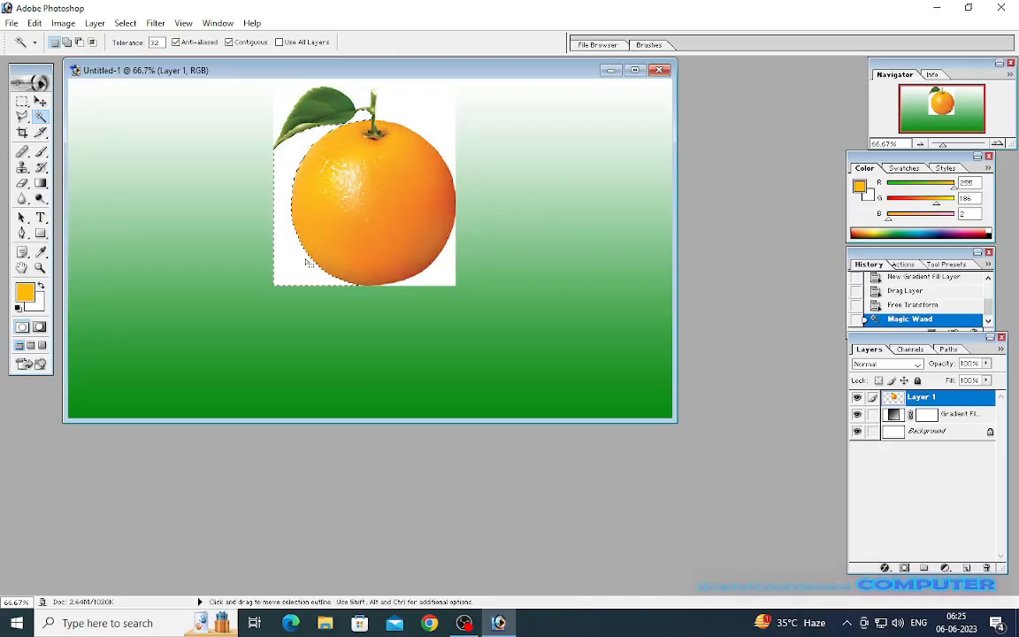
{"action": "key", "text": "Delete"}
{"action": "left_click", "coordinate": [415, 116]}
{"action": "key", "text": "Delete"}
{"action": "left_click", "coordinate": [445, 268]}
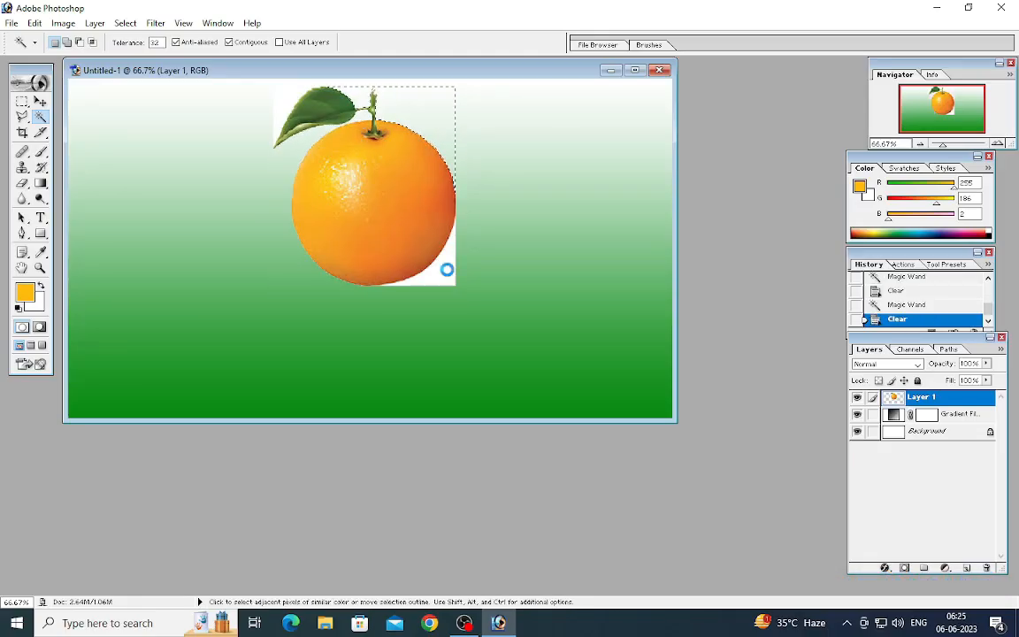
{"action": "key", "text": "Delete"}
{"action": "key", "text": "ctrl+d"}
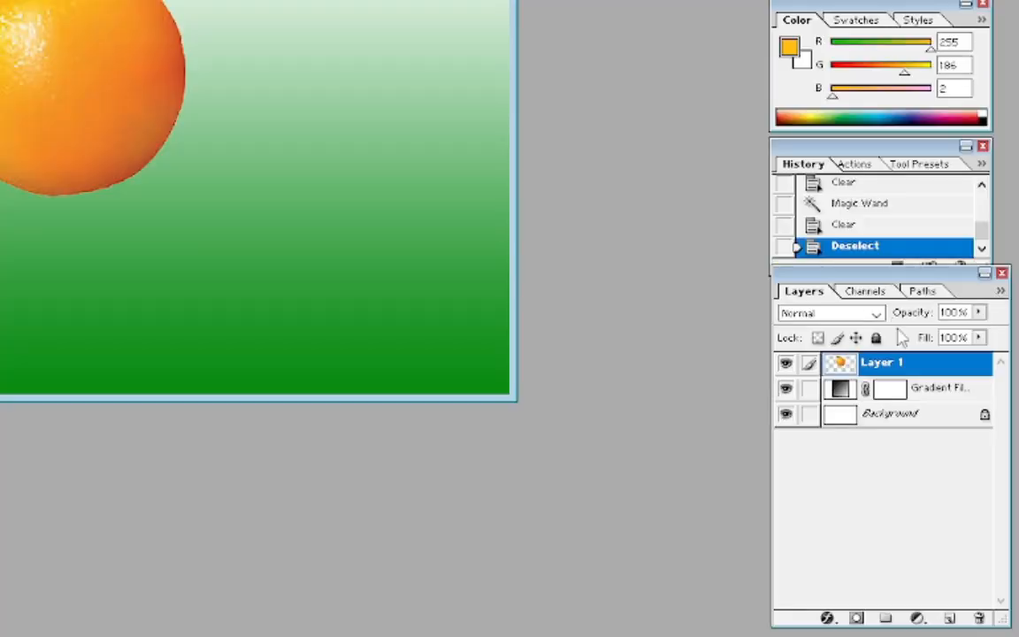
Duplicate Layer 1 as Layer 1 copy and hide the original Layer 1.
{"action": "right_click", "coordinate": [907, 362]}
{"action": "left_click", "coordinate": [874, 430]}
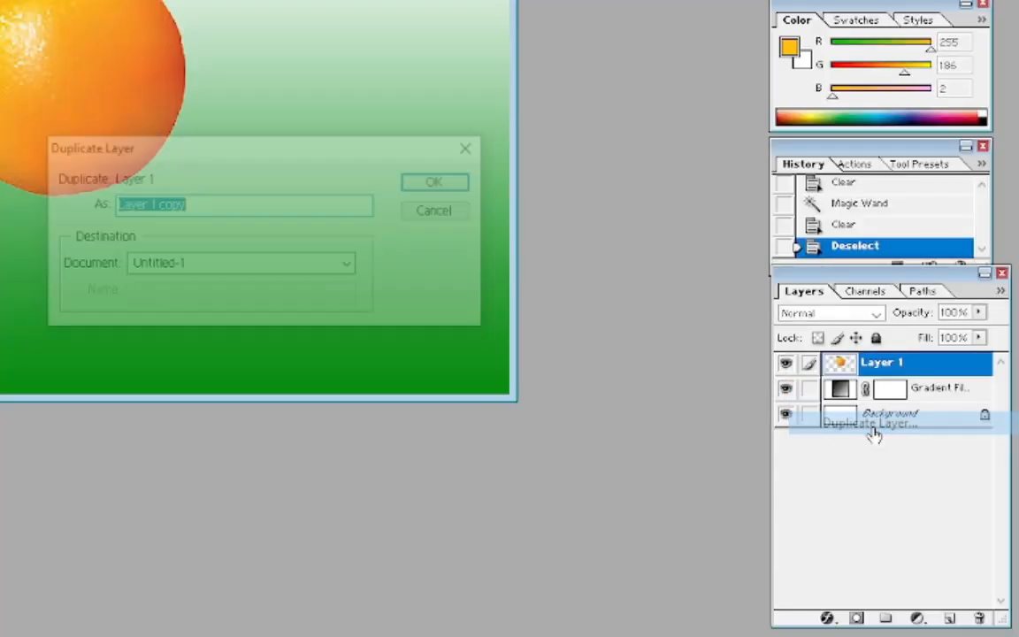
{"action": "left_click", "coordinate": [441, 183]}
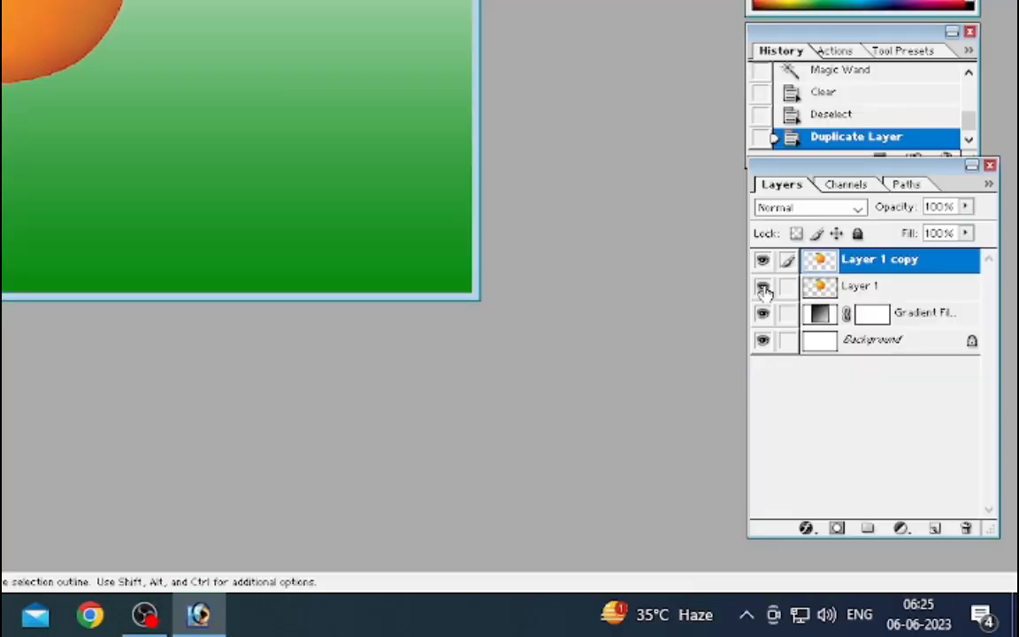
{"action": "left_click", "coordinate": [763, 286]}
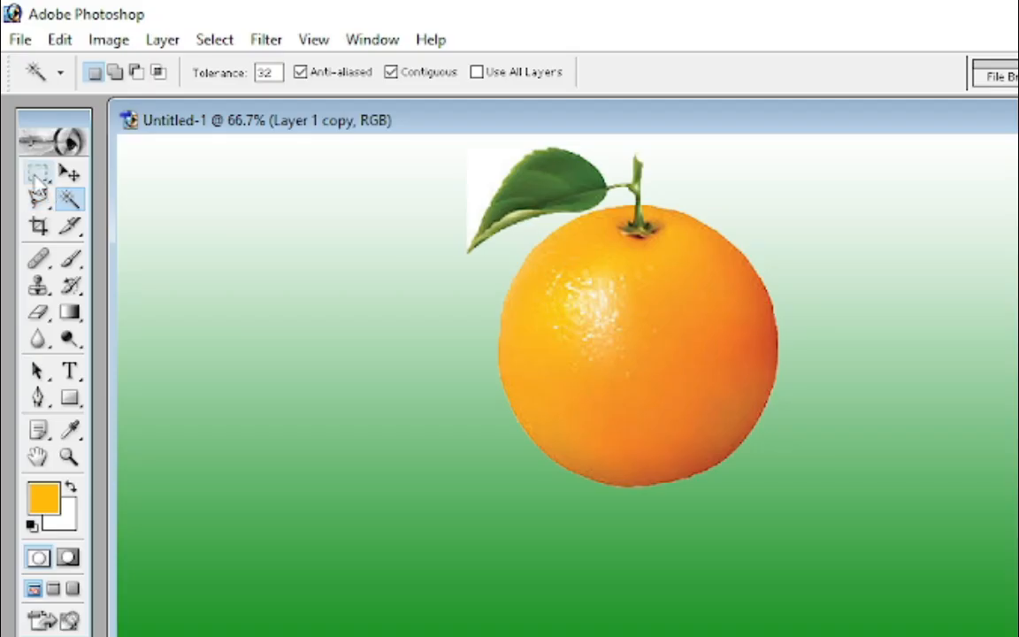
Erase the upper half of the orange on Layer 1 copy within a rectangular selection, and deselect.
{"action": "left_click", "coordinate": [22, 102]}
{"action": "mouse_move", "coordinate": [238, 86]}
{"action": "left_mouse_down"}
{"action": "mouse_move", "coordinate": [422, 135]}
{"action": "mouse_move", "coordinate": [505, 210]}
{"action": "left_mouse_up"}
{"action": "key", "text": "e"}
{"action": "mouse_move", "coordinate": [265, 180]}
{"action": "left_mouse_down"}
{"action": "mouse_move", "coordinate": [266, 152]}
{"action": "mouse_move", "coordinate": [222, 108]}
{"action": "mouse_move", "coordinate": [424, 141]}
{"action": "mouse_move", "coordinate": [443, 191]}
{"action": "left_mouse_up"}
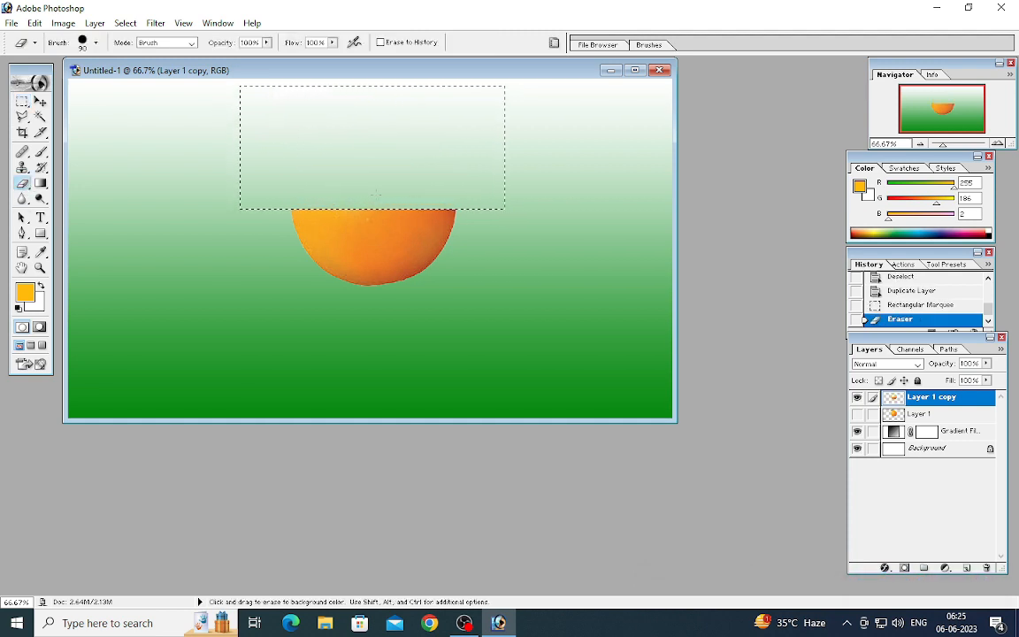
{"action": "key", "text": "ctrl+d"}
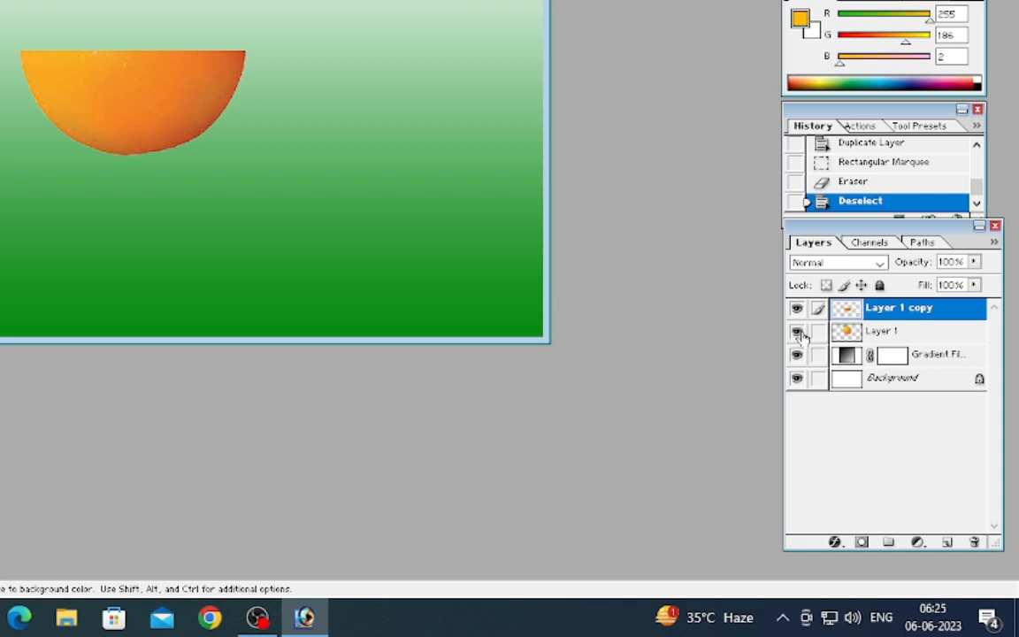
Show Layer 1 with Layer 1 copy hidden, and erase the orange's lower half on Layer 1 within a rectangular selection.
{"action": "left_click", "coordinate": [797, 330]}
{"action": "left_click", "coordinate": [870, 334]}
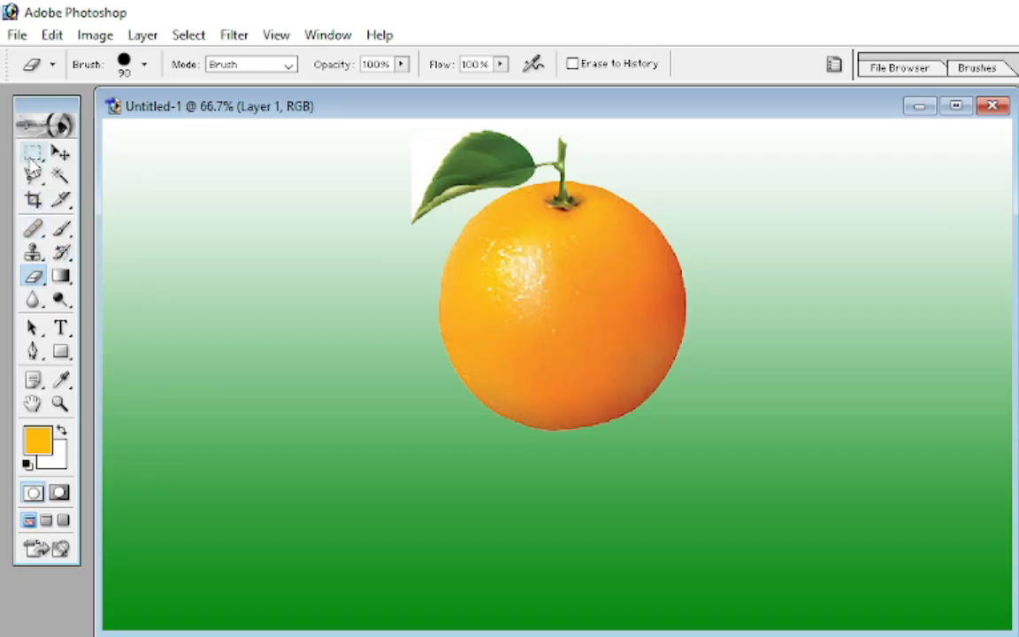
{"action": "left_click", "coordinate": [33, 154]}
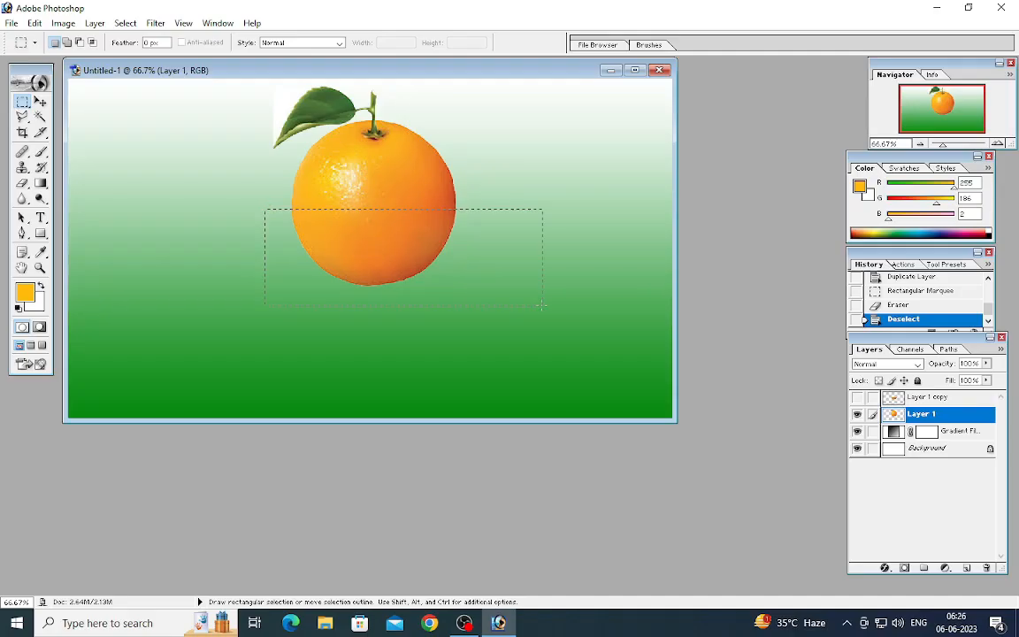
{"action": "left_click_drag", "start_coordinate": [541, 305], "coordinate": [542, 305]}
{"action": "left_click", "coordinate": [23, 183]}
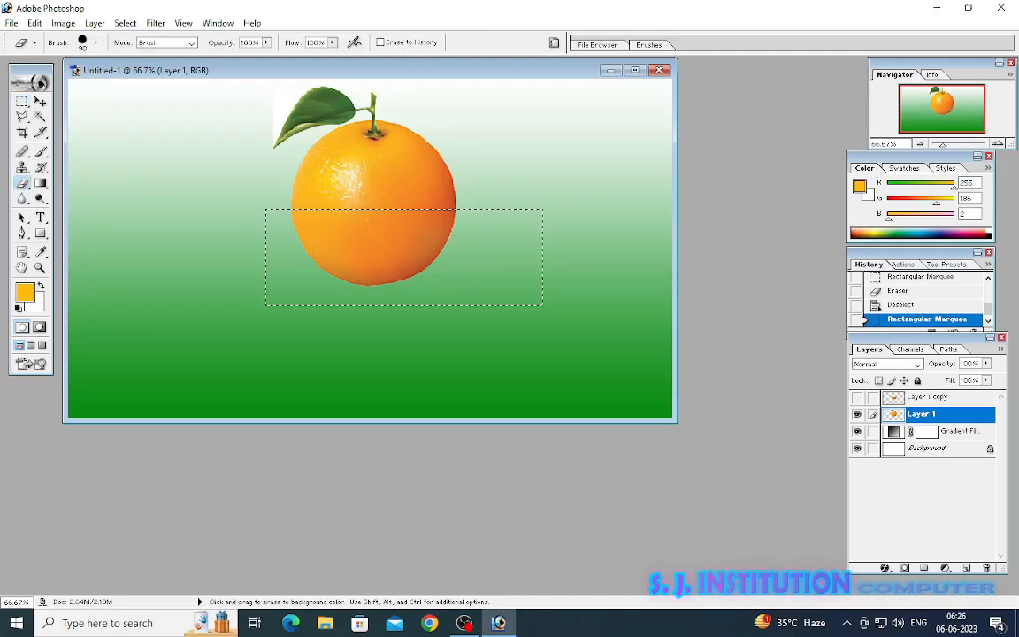
{"action": "mouse_move", "coordinate": [334, 241]}
{"action": "left_mouse_down"}
{"action": "mouse_move", "coordinate": [430, 239]}
{"action": "mouse_move", "coordinate": [317, 234]}
{"action": "left_mouse_up"}
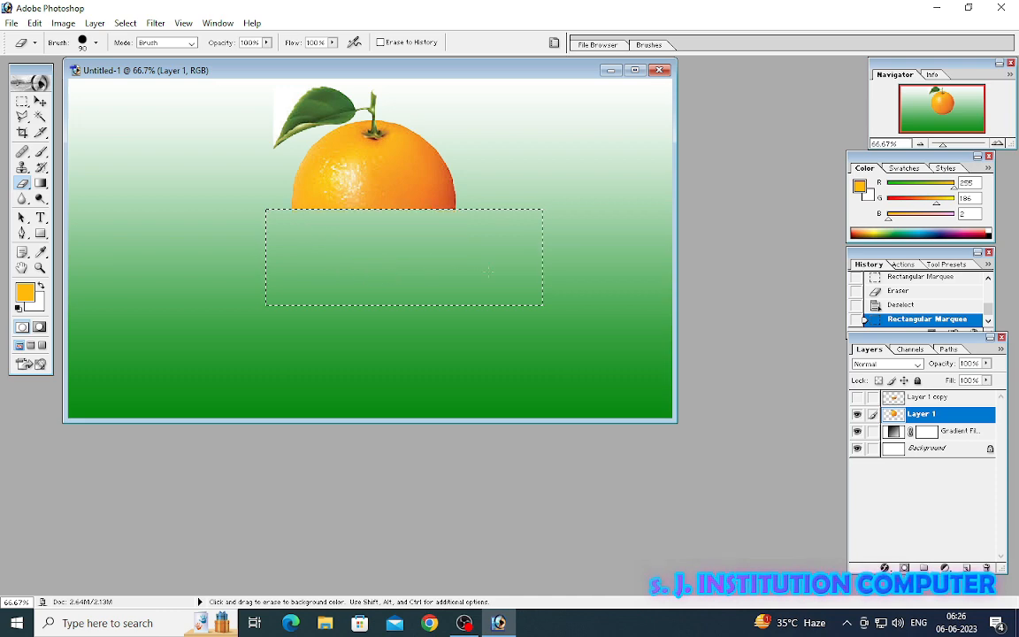
{"action": "left_click_drag", "start_coordinate": [489, 272], "coordinate": [491, 278]}
{"action": "key", "text": "ctrl+d"}
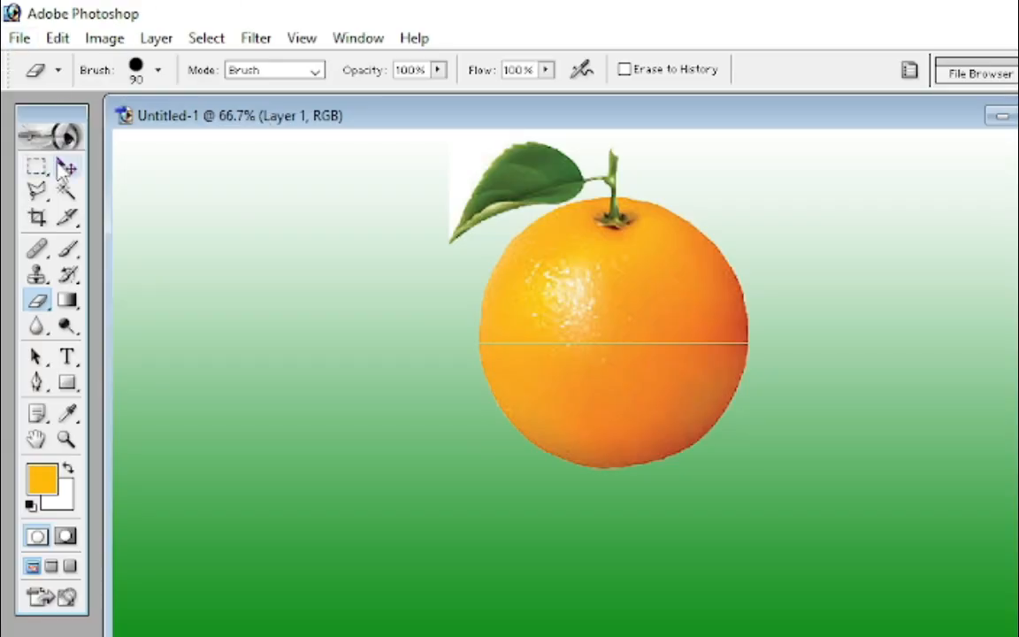
Nudge the orange's top half on Layer 1 upward to open a narrow gap above the bottom half.
{"action": "left_click", "coordinate": [66, 168]}
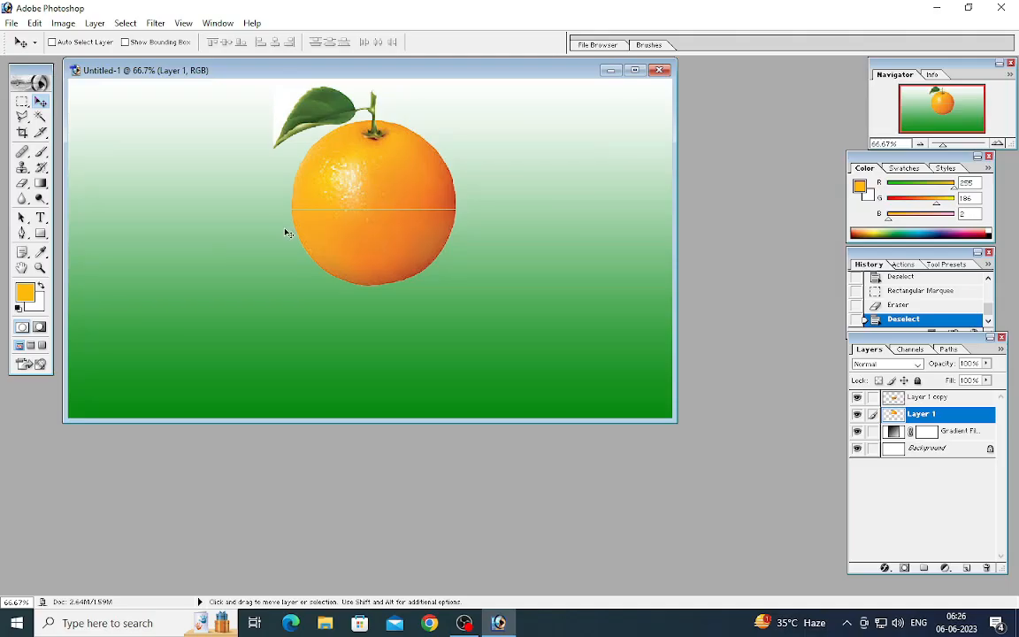
{"action": "key", "text": "Down"}
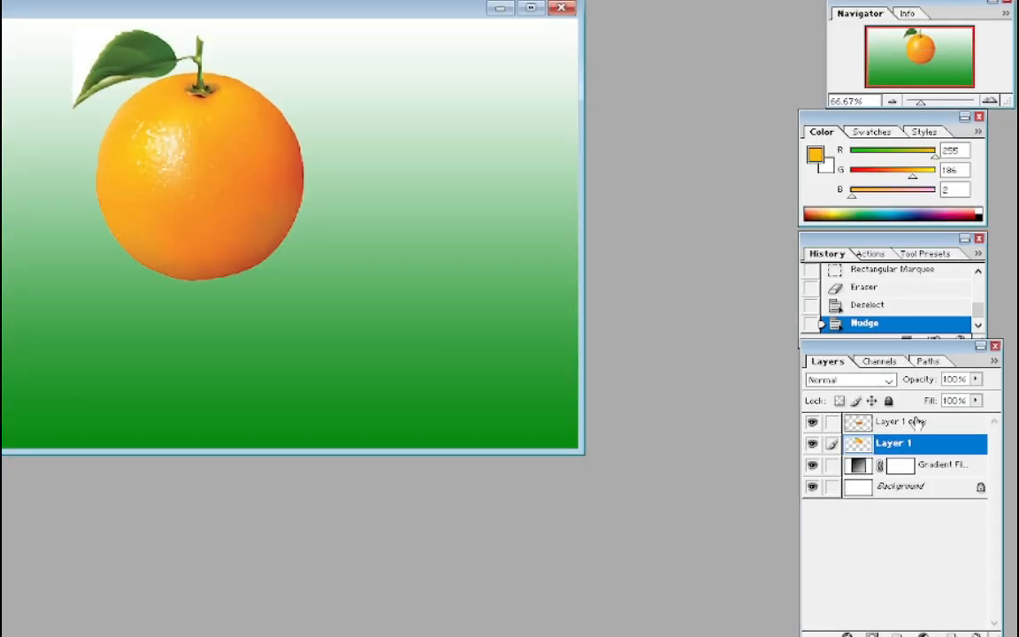
{"action": "key", "text": "Up"}
{"action": "key", "text": "Up"}
{"action": "key", "text": "Up"}
{"action": "key", "text": "Up"}
{"action": "key", "text": "Up"}
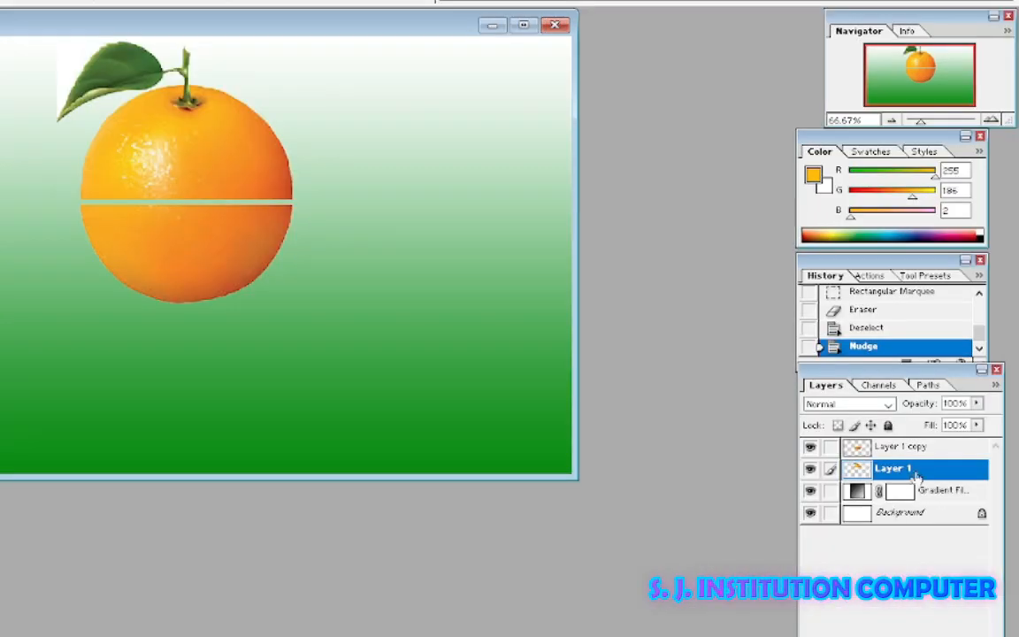
Widen the gap by nudging the top half further up and the bottom half on Layer 1 copy slightly down.
{"action": "left_click", "coordinate": [884, 469], "text": "ctrl"}
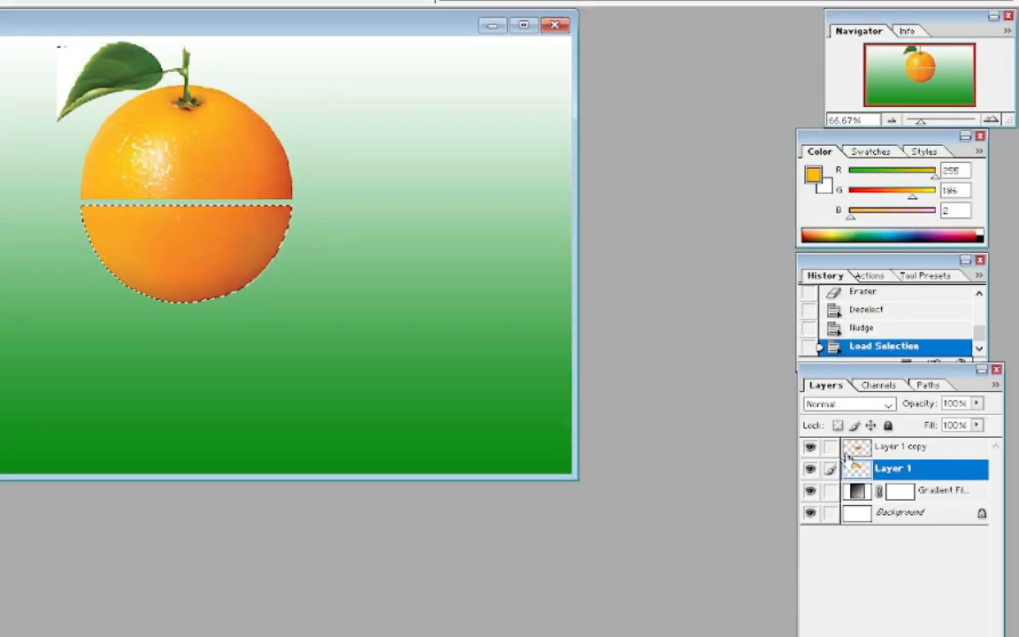
{"action": "key", "text": "ctrl+d"}
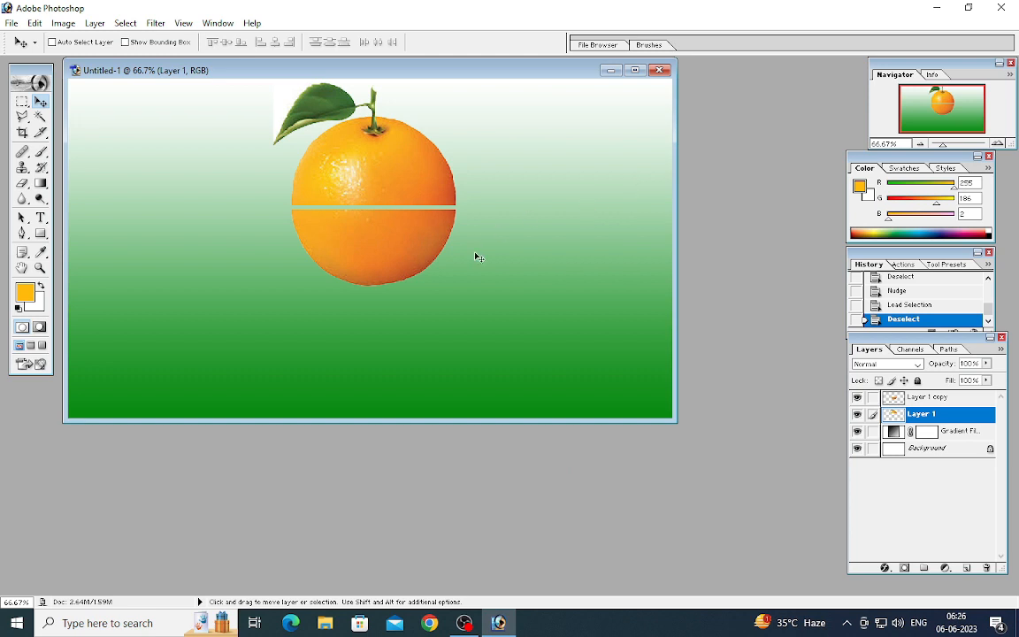
{"action": "key", "text": "Down"}
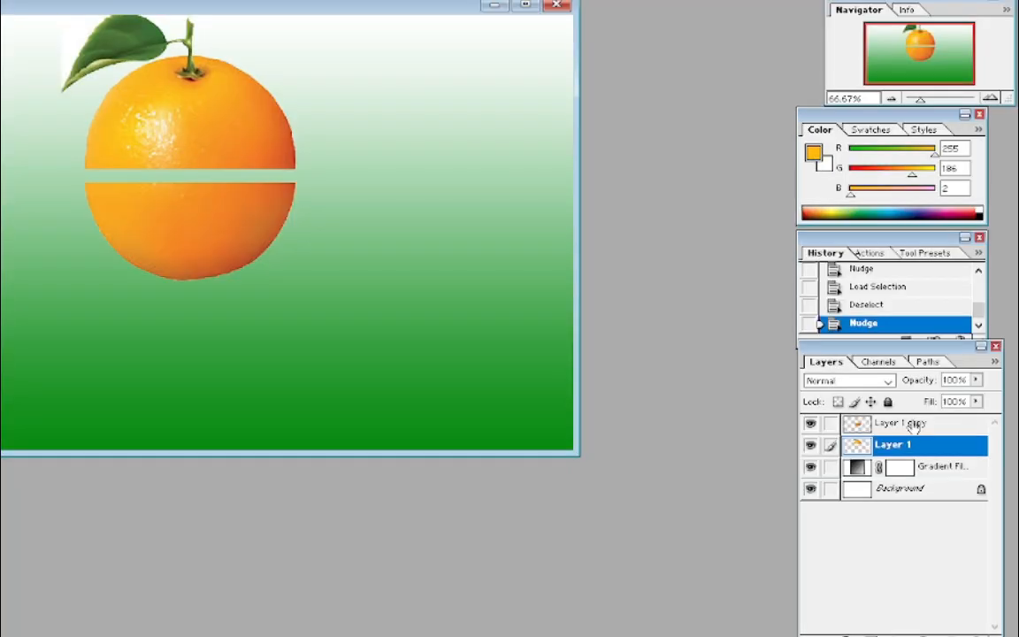
{"action": "left_click", "coordinate": [914, 426]}
{"action": "key", "text": "Up"}
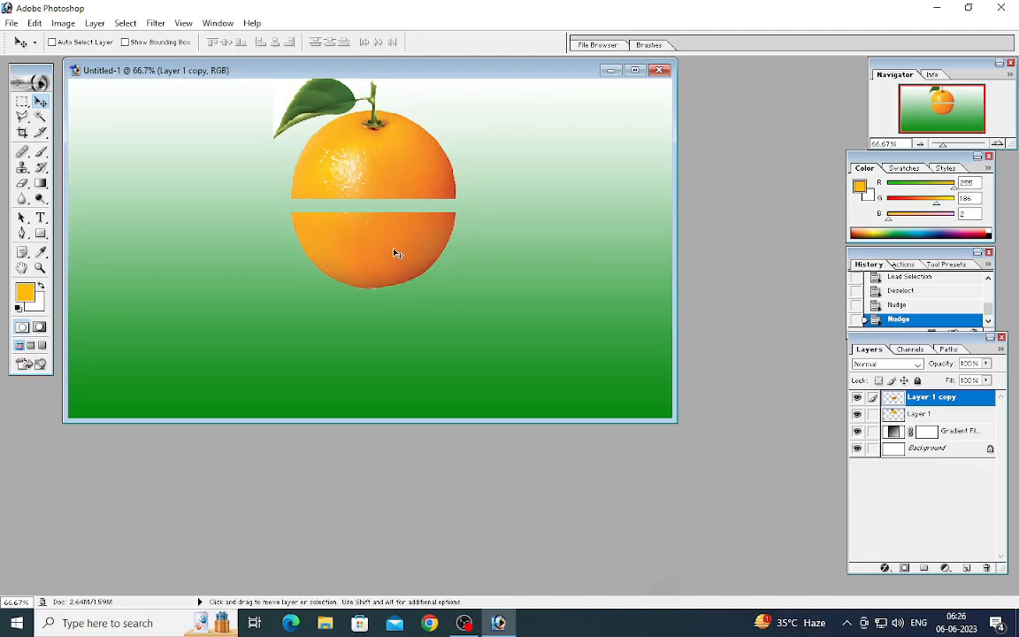
Rotate the orange's bottom half on Layer 1 copy by 8.6 degrees and shift it slightly right and down.
{"action": "key", "text": "ctrl+t"}
{"action": "left_click_drag", "start_coordinate": [466, 289], "coordinate": [465, 304]}
{"action": "key", "text": "Right"}
{"action": "key", "text": "Right"}
{"action": "key", "text": "Right"}
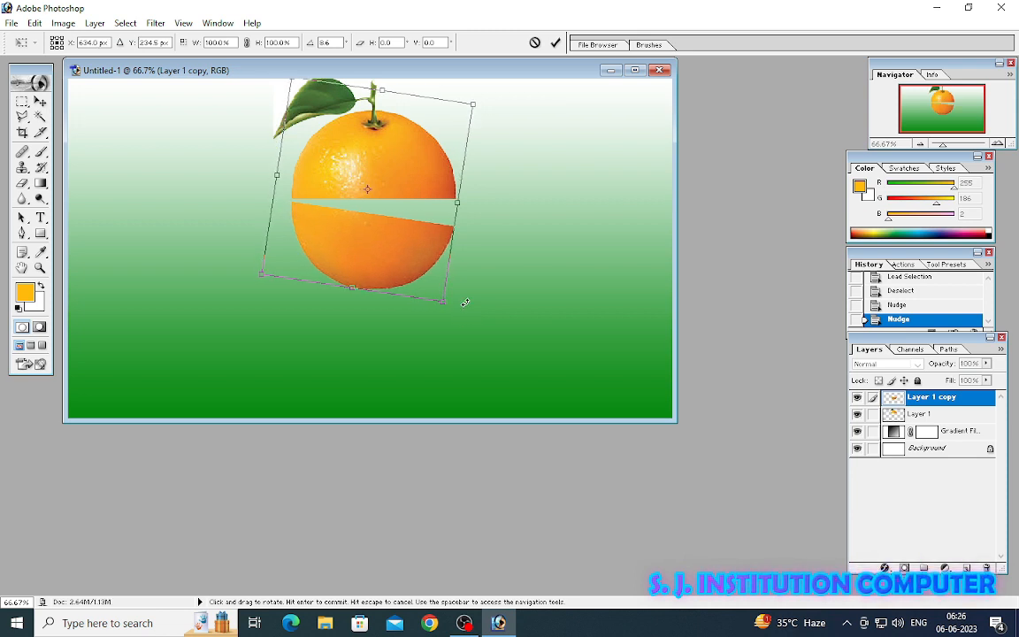
{"action": "key", "text": "Down"}
{"action": "key", "text": "Down"}
{"action": "key", "text": "Down"}
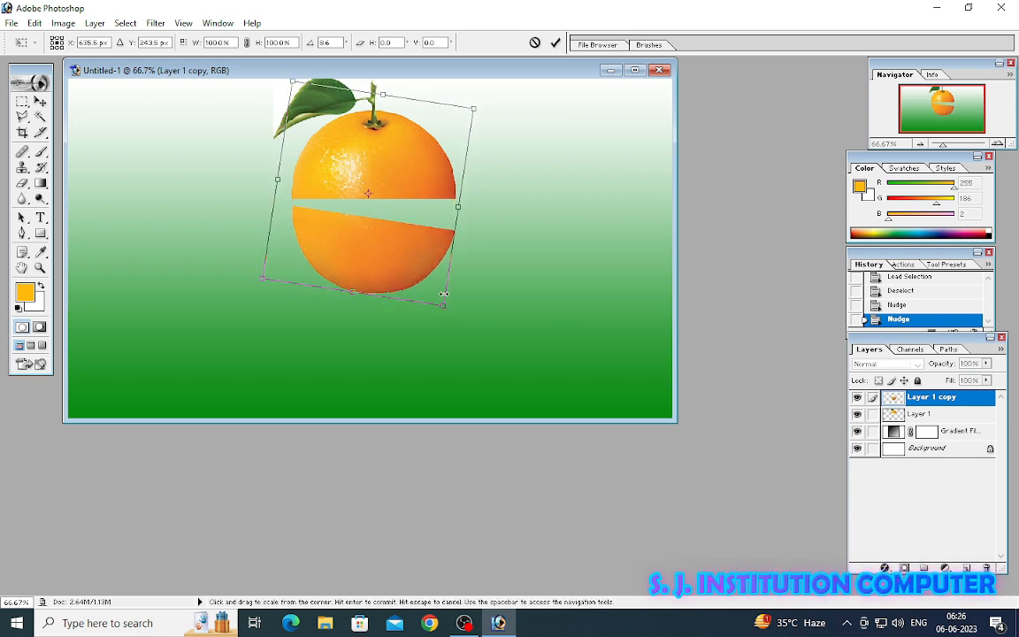
{"action": "key", "text": "Return"}
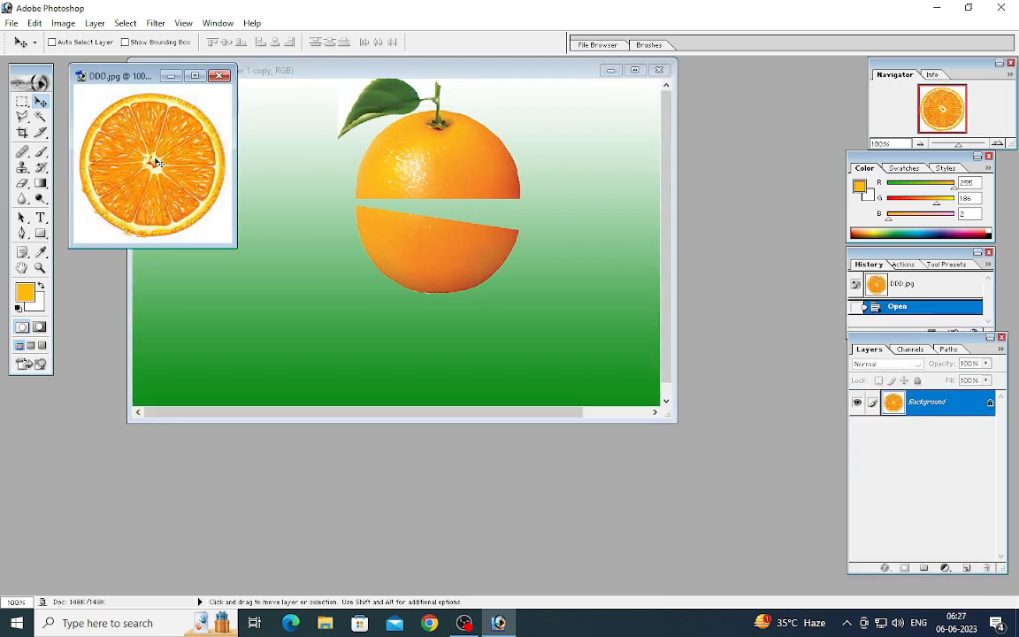
Copy the orange slice from DDD.jpg into Untitled-1, delete its white background with the Magic Wand, and deselect.
{"action": "left_click_drag", "start_coordinate": [155, 162], "coordinate": [336, 246]}
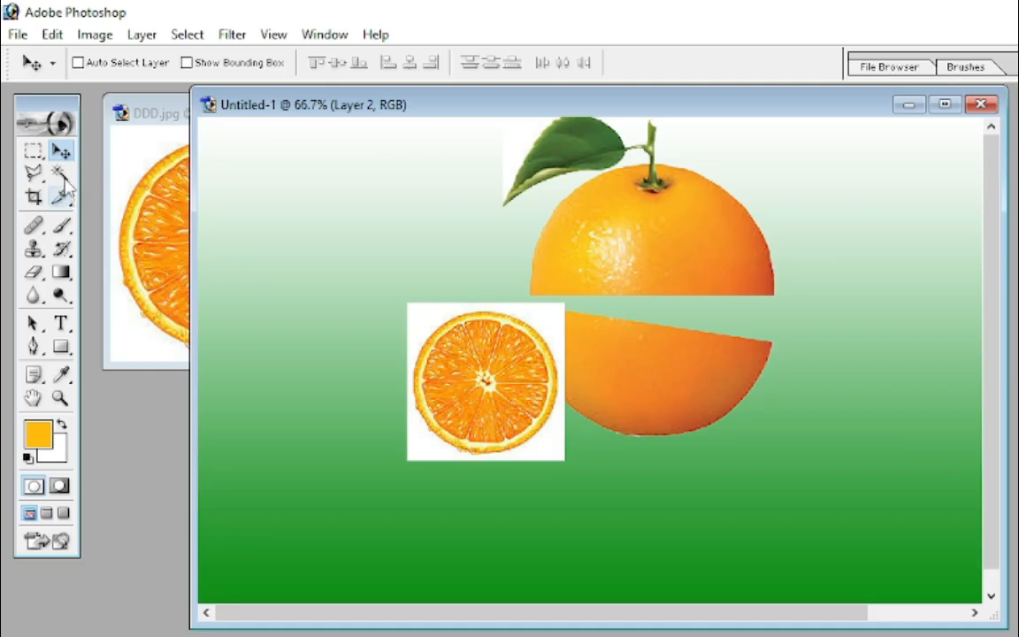
{"action": "left_click", "coordinate": [62, 177]}
{"action": "left_click", "coordinate": [563, 325]}
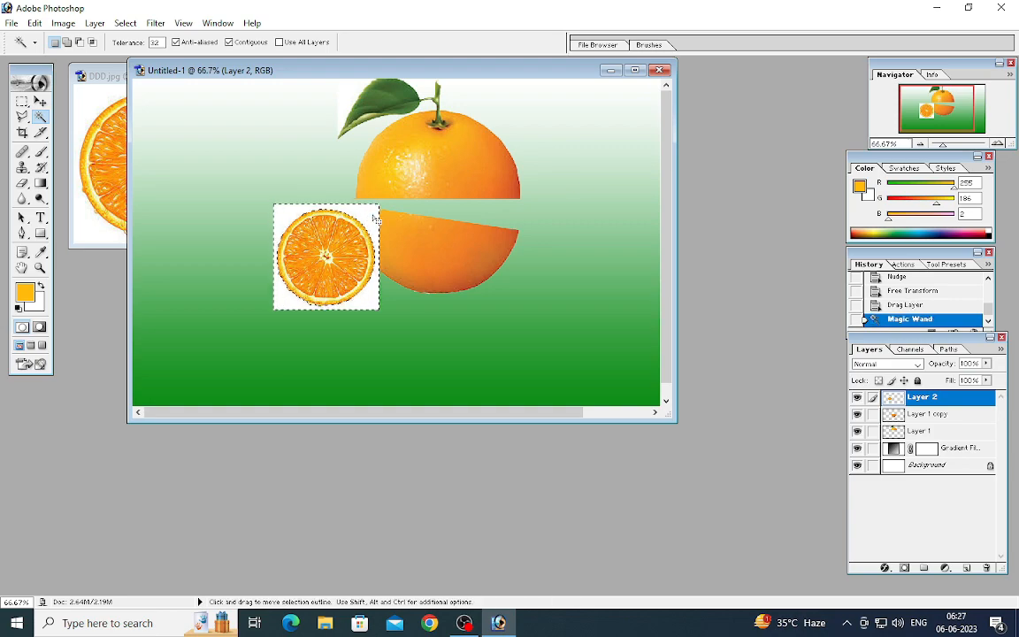
{"action": "key", "text": "Delete"}
{"action": "left_click", "coordinate": [40, 101]}
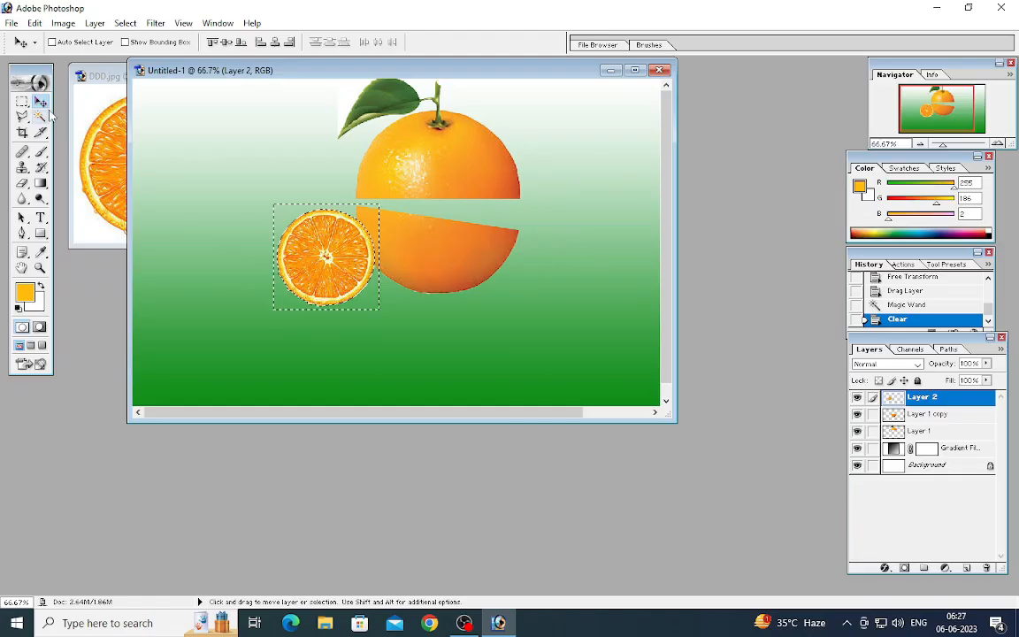
{"action": "key", "text": "ctrl+d"}
Move the slice over the gap and flatten it to about 172.8% width and 54.5% height to span the cut.
{"action": "left_click_drag", "start_coordinate": [528, 429], "coordinate": [572, 324]}
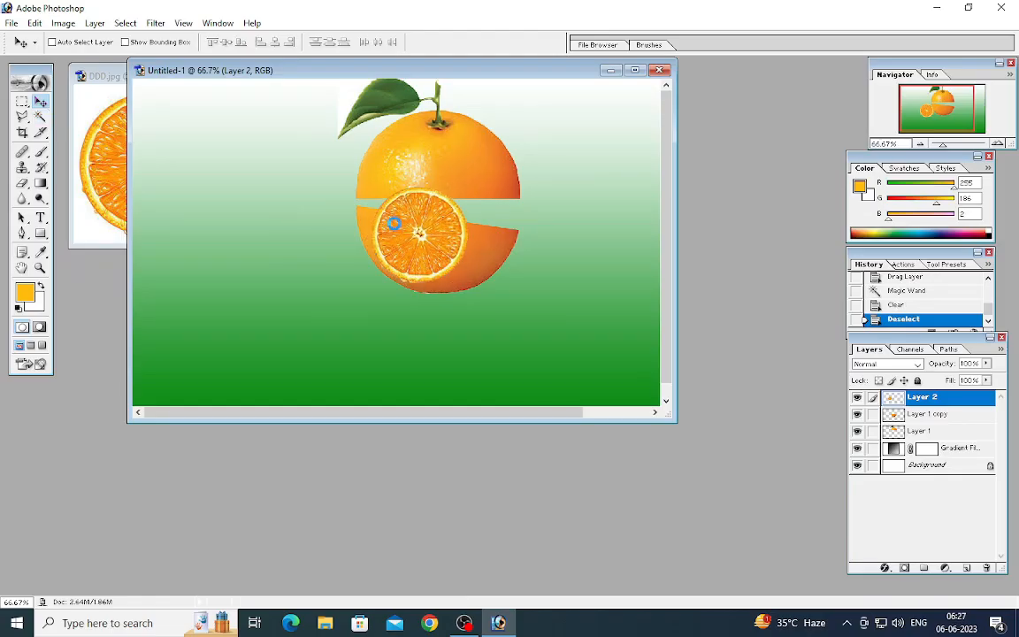
{"action": "left_click_drag", "start_coordinate": [393, 223], "coordinate": [398, 228]}
{"action": "key", "text": "ctrl+t"}
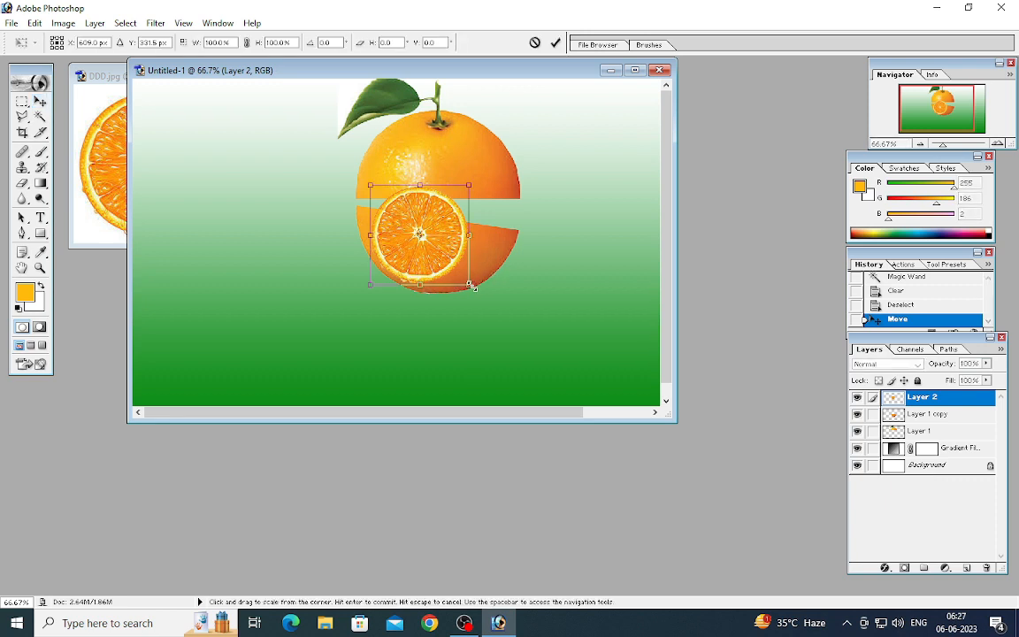
{"action": "left_click_drag", "start_coordinate": [481, 291], "coordinate": [543, 237]}
{"action": "left_click_drag", "start_coordinate": [472, 208], "coordinate": [457, 206]}
{"action": "mouse_move", "coordinate": [525, 230]}
{"action": "left_mouse_down"}
{"action": "mouse_move", "coordinate": [520, 217]}
{"action": "mouse_move", "coordinate": [520, 235]}
{"action": "mouse_move", "coordinate": [505, 230]}
{"action": "left_mouse_up"}
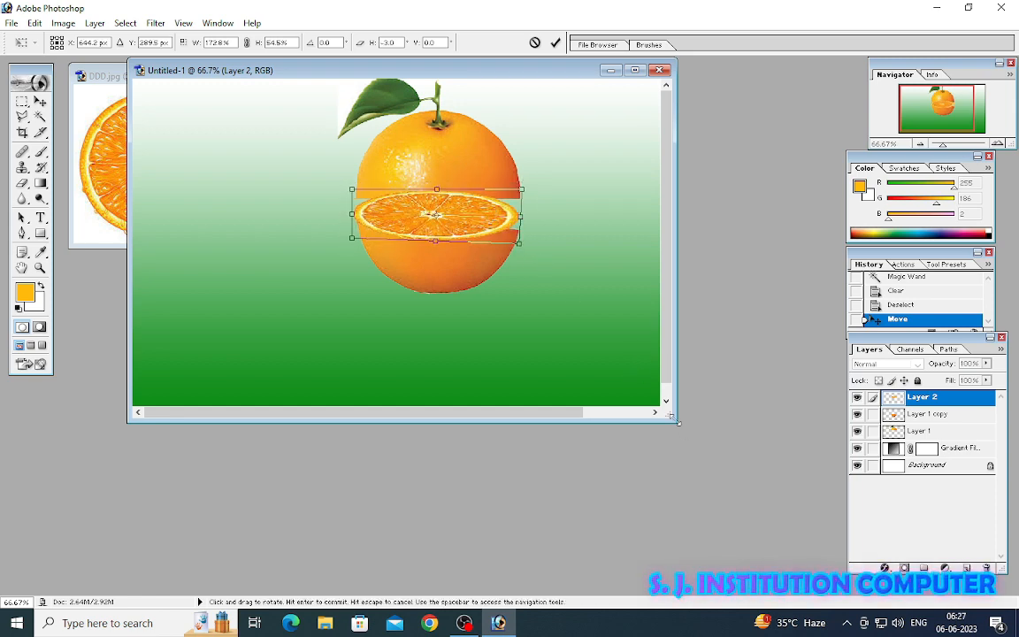
Tilt the slice to follow the bottom half's cut edge, at about 7.3 degrees with 168.9% width and 30.8% height.
{"action": "left_click_drag", "start_coordinate": [678, 423], "coordinate": [791, 527]}
{"action": "left_click_drag", "start_coordinate": [496, 250], "coordinate": [467, 253]}
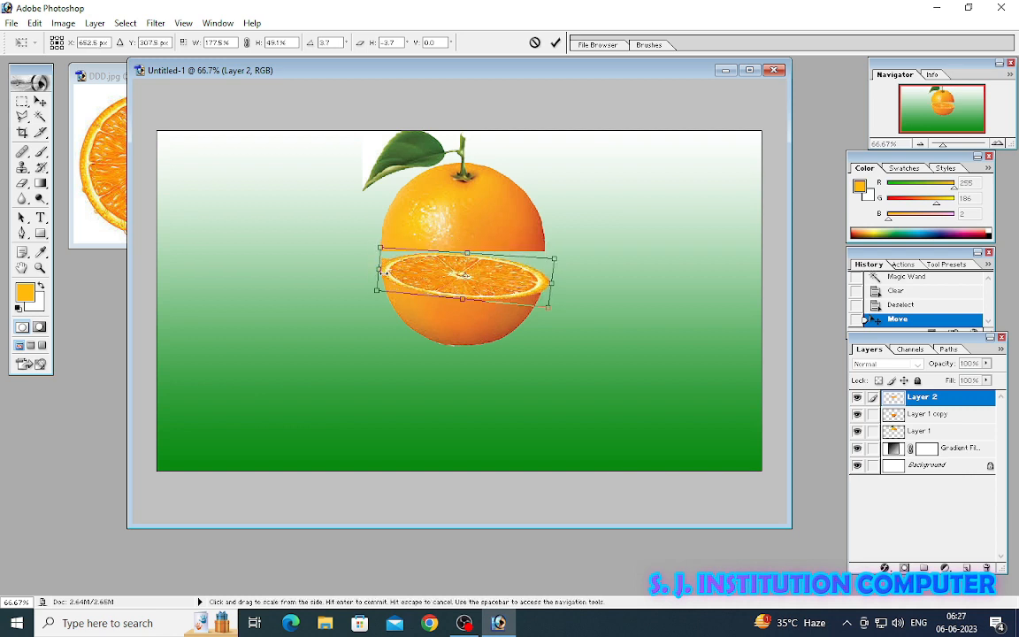
{"action": "left_click_drag", "start_coordinate": [383, 273], "coordinate": [383, 265]}
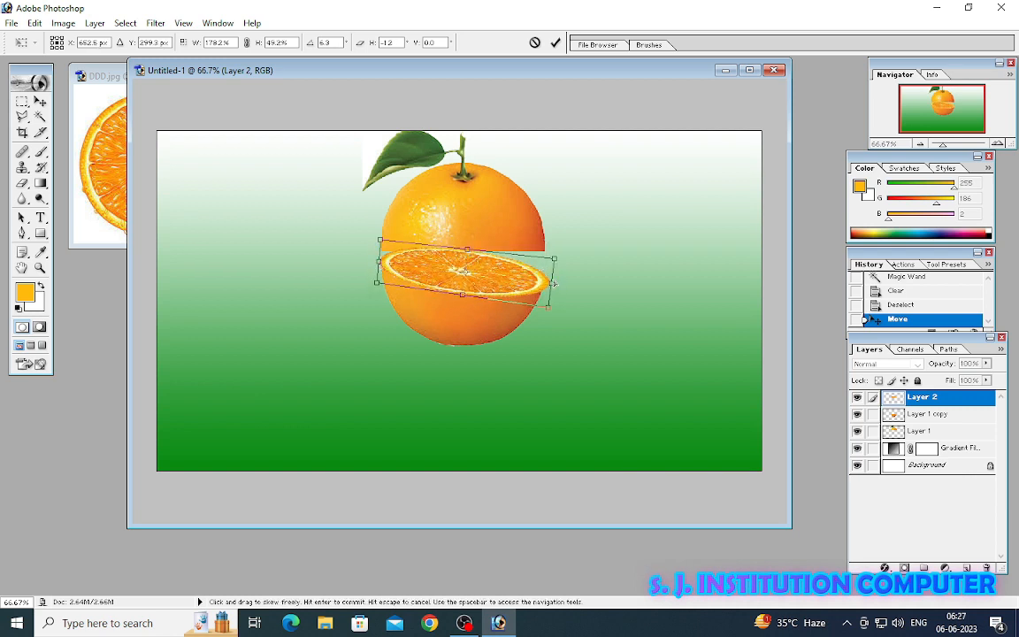
{"action": "left_click_drag", "start_coordinate": [554, 258], "coordinate": [548, 284]}
{"action": "left_click_drag", "start_coordinate": [463, 295], "coordinate": [461, 283]}
{"action": "left_click_drag", "start_coordinate": [549, 281], "coordinate": [544, 266]}
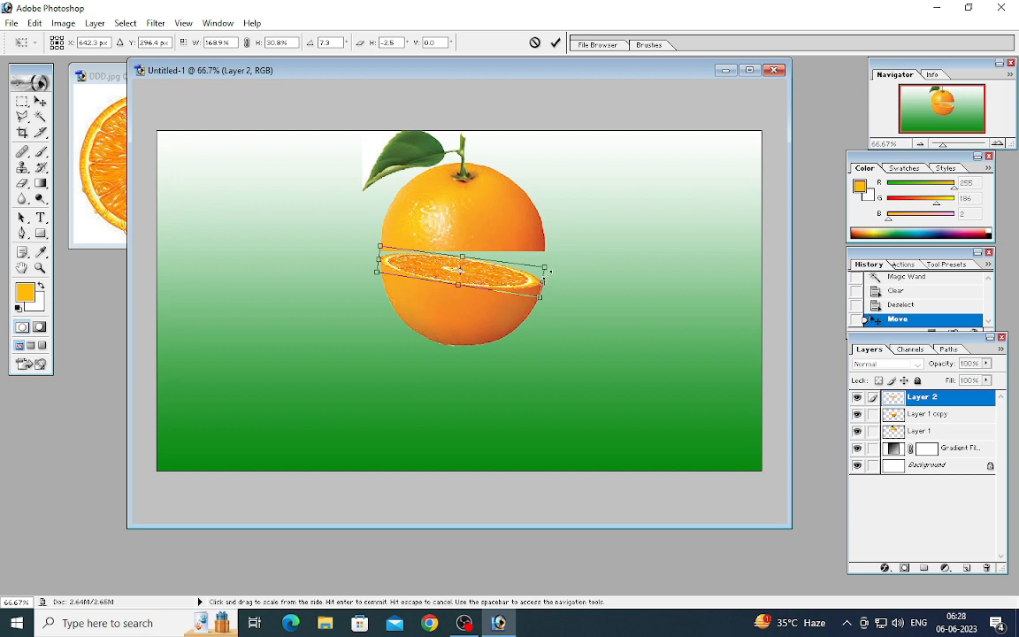
Fit the slice onto the bottom half's cut face at about 8.3 degrees, 175.4% width, 32.9% height and 24.0 degrees skew.
{"action": "left_click_drag", "start_coordinate": [547, 266], "coordinate": [543, 283]}
{"action": "left_click_drag", "start_coordinate": [464, 260], "coordinate": [464, 268]}
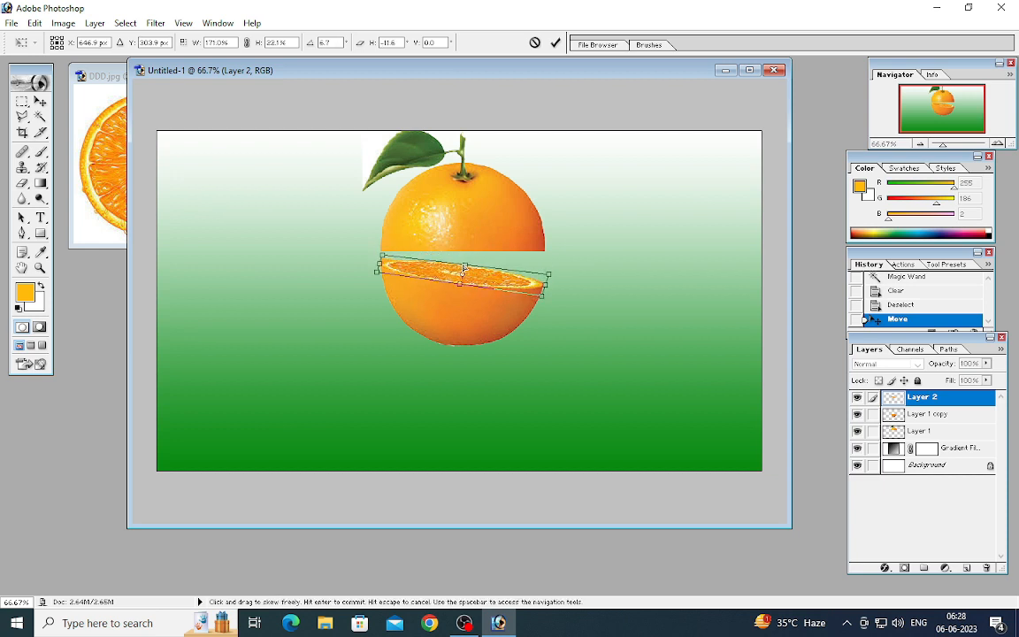
{"action": "left_click_drag", "start_coordinate": [381, 259], "coordinate": [377, 255]}
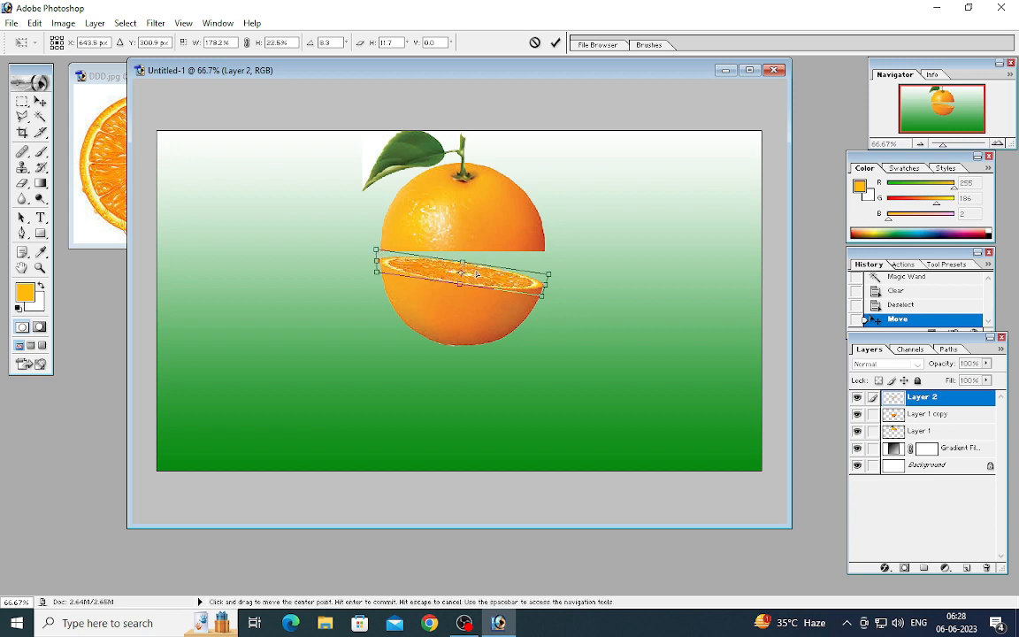
{"action": "left_click_drag", "start_coordinate": [544, 295], "coordinate": [550, 294]}
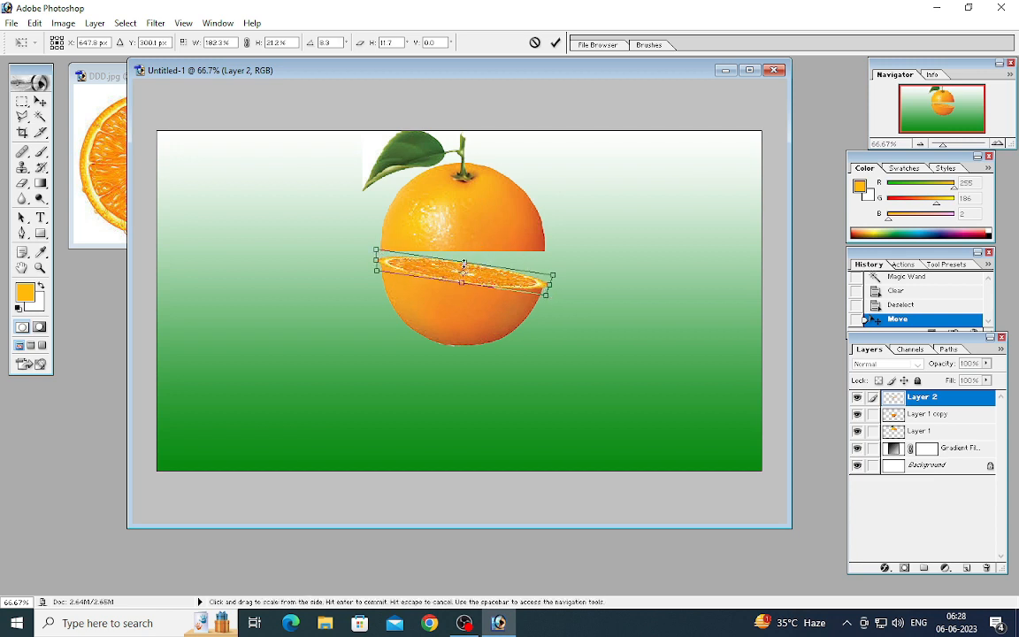
{"action": "left_click_drag", "start_coordinate": [464, 262], "coordinate": [446, 278]}
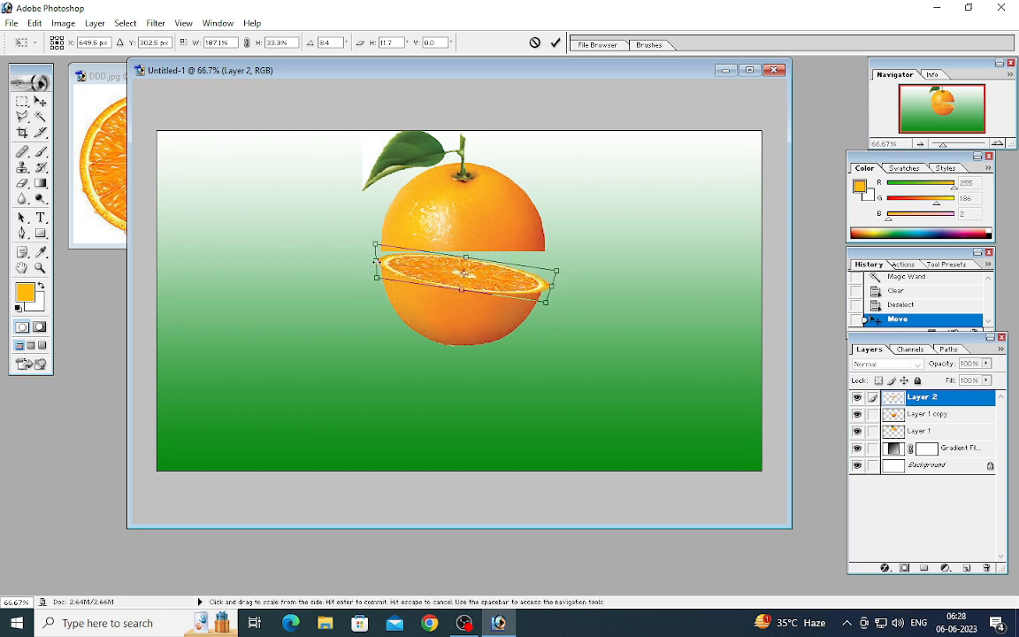
{"action": "left_click_drag", "start_coordinate": [377, 278], "coordinate": [378, 245]}
{"action": "left_click_drag", "start_coordinate": [551, 285], "coordinate": [543, 285]}
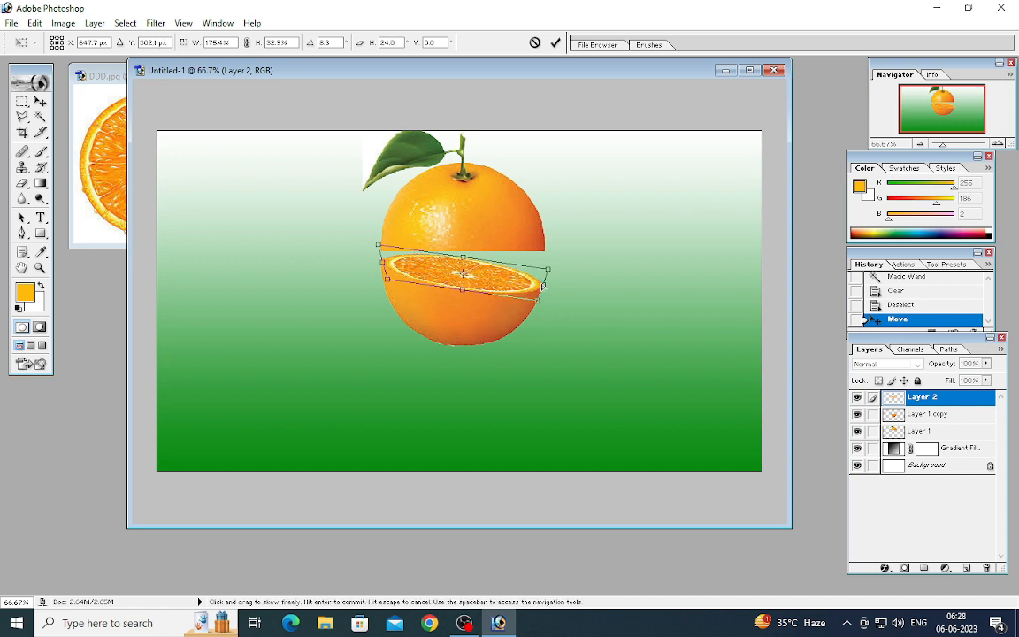
{"action": "key", "text": "Return"}
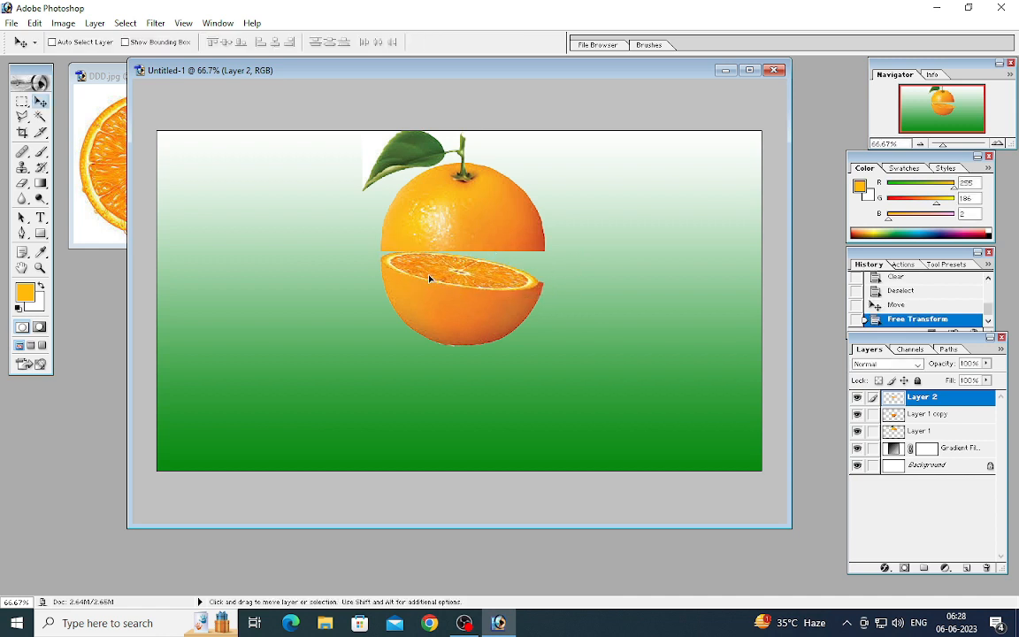
Widen the slice to about 103.9%, nudge it slightly down, and distort its right side to meet the bottom half's edge.
{"action": "key", "text": "ctrl+t"}
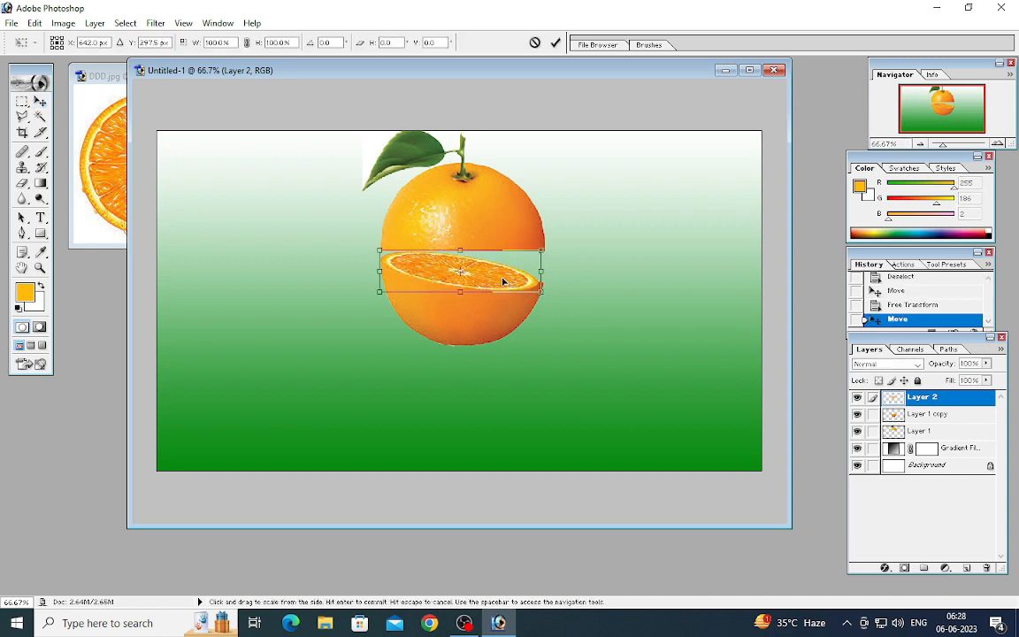
{"action": "left_click_drag", "start_coordinate": [541, 272], "coordinate": [547, 274]}
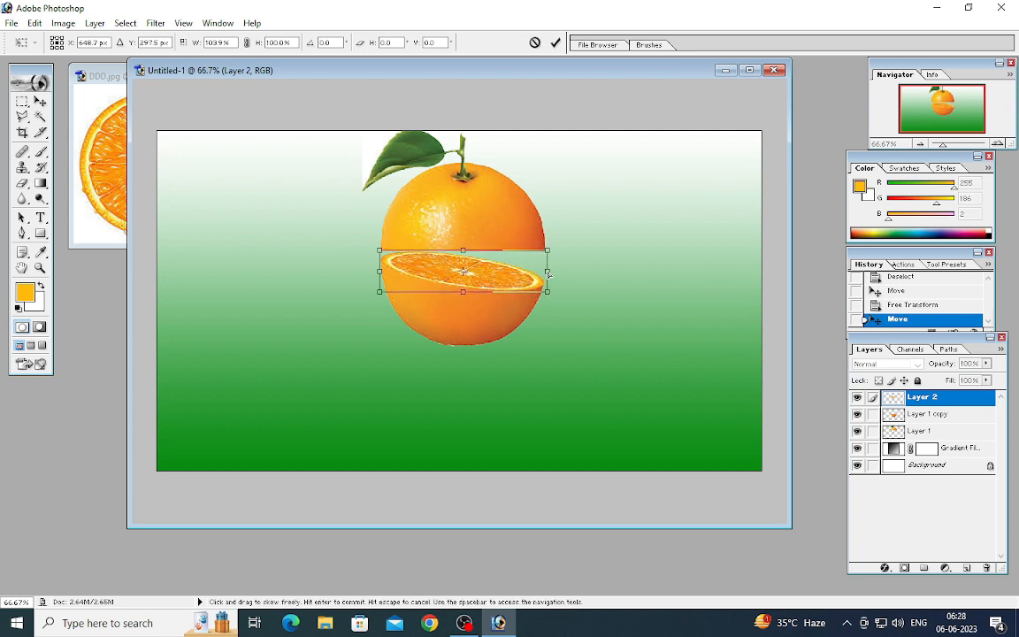
{"action": "key", "text": "Return"}
{"action": "key", "text": "Down"}
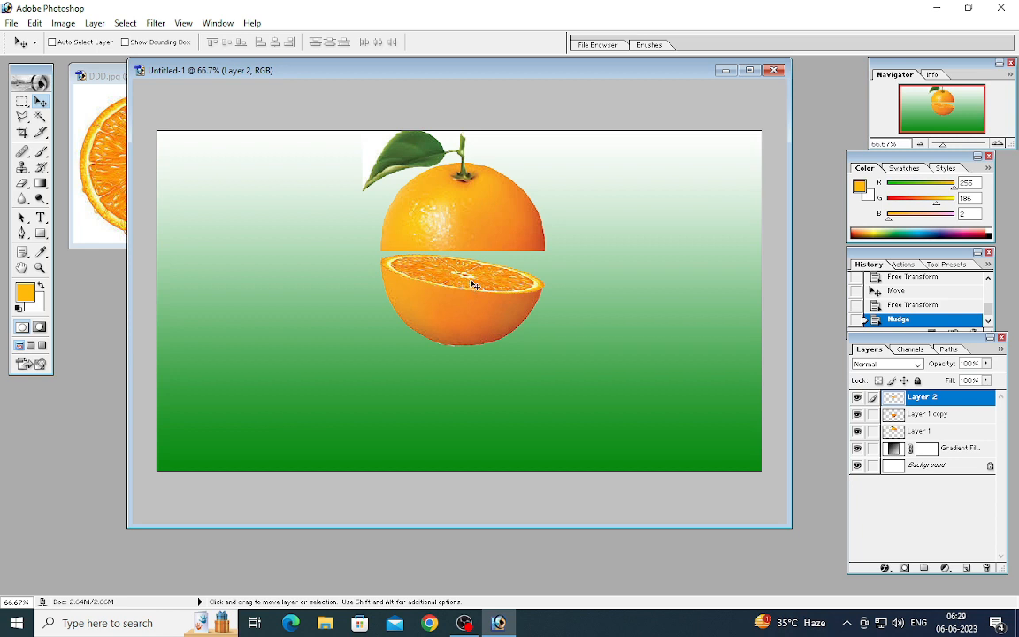
{"action": "key", "text": "ctrl+t"}
{"action": "left_click_drag", "start_coordinate": [551, 270], "coordinate": [547, 294]}
{"action": "key", "text": "Return"}
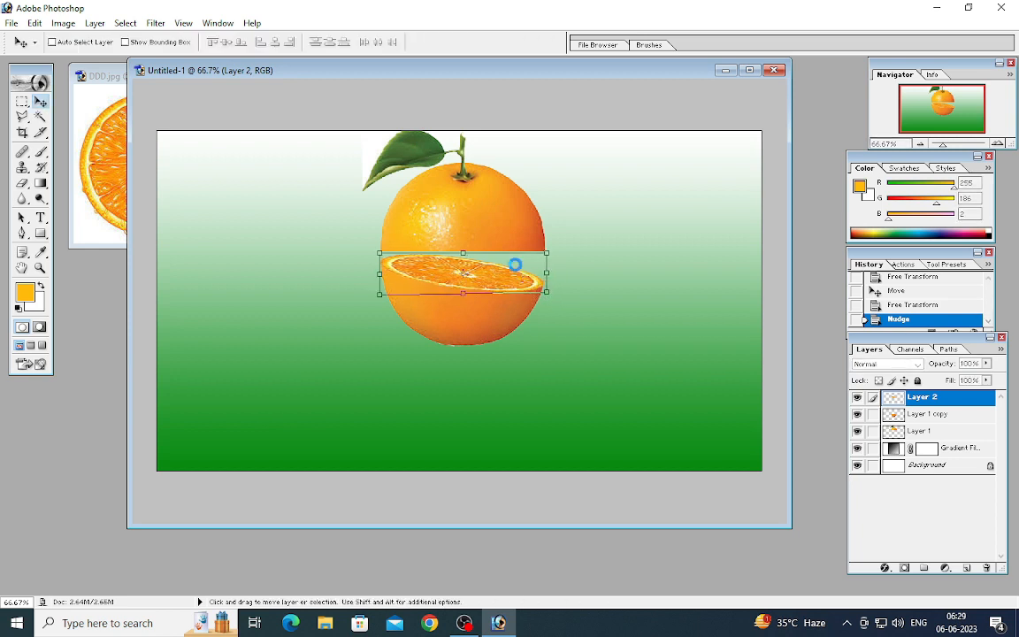
Duplicate the slice beneath the top half and transform the copy to 103.1% width, 88.1% height and -5.9 degrees rotation.
{"action": "left_click_drag", "start_coordinate": [480, 283], "coordinate": [482, 257]}
{"action": "key", "text": "ctrl+t"}
{"action": "left_click_drag", "start_coordinate": [381, 245], "coordinate": [378, 260]}
{"action": "left_click_drag", "start_coordinate": [549, 247], "coordinate": [550, 244]}
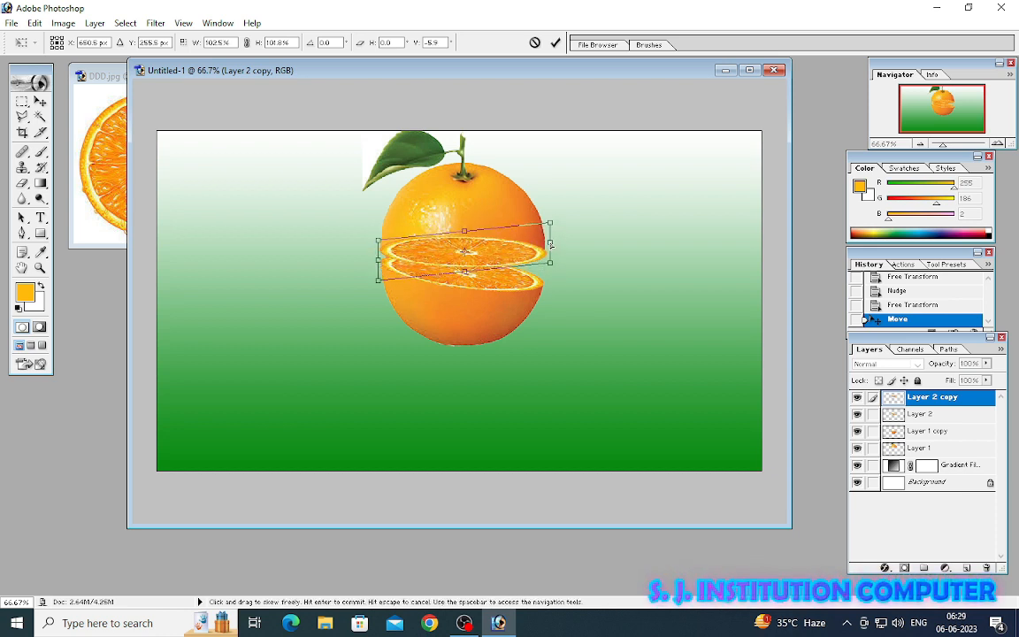
{"action": "left_click_drag", "start_coordinate": [468, 274], "coordinate": [469, 256]}
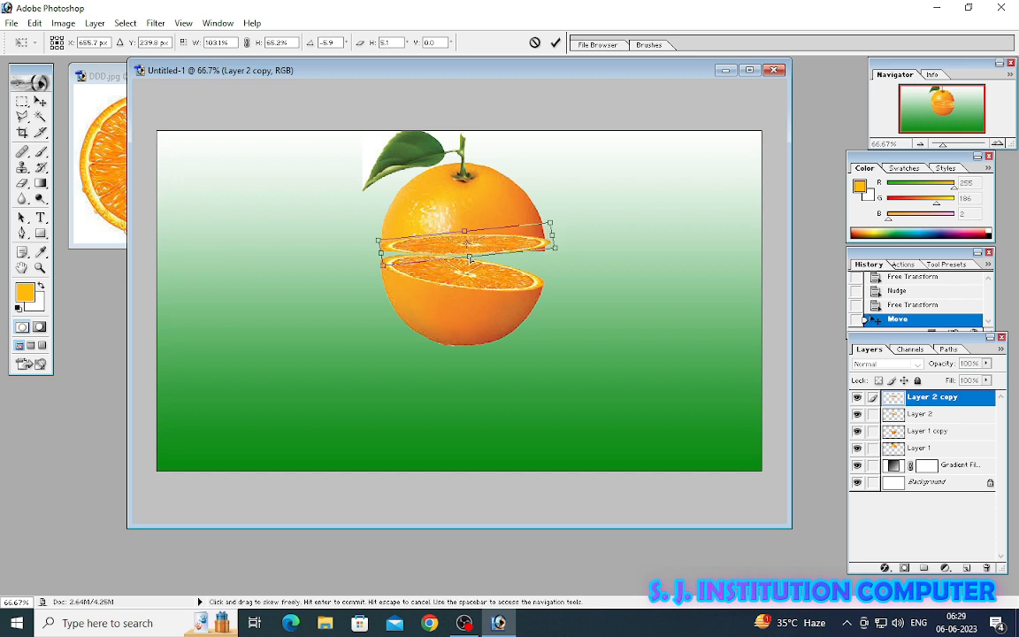
{"action": "left_click_drag", "start_coordinate": [555, 250], "coordinate": [556, 260]}
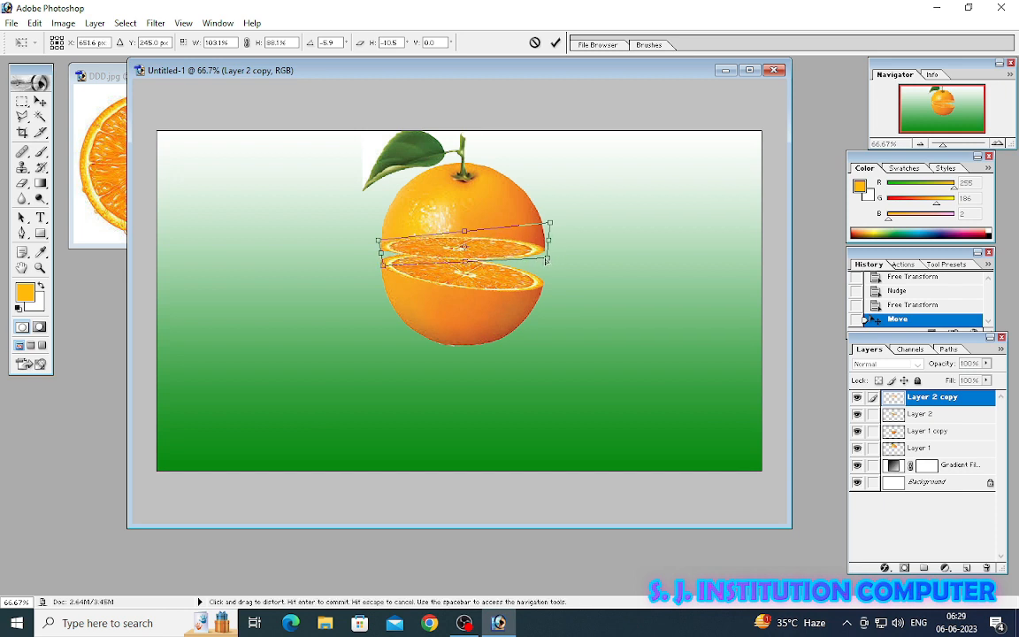
{"action": "key", "text": "Return"}
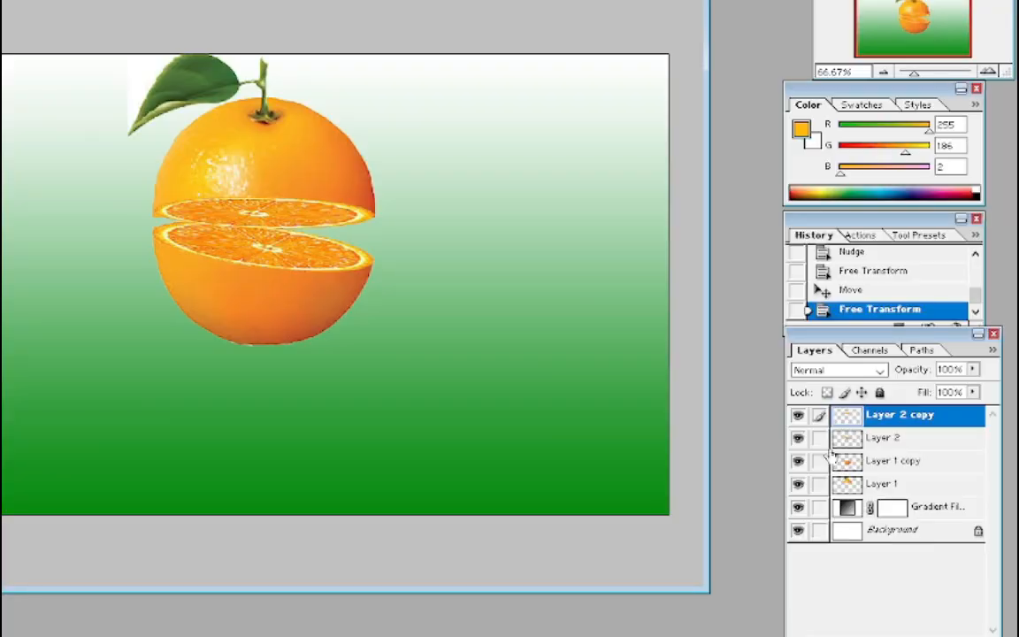
Nudge the orange's top half on Layer 1 slightly up.
{"action": "left_click", "coordinate": [906, 446]}
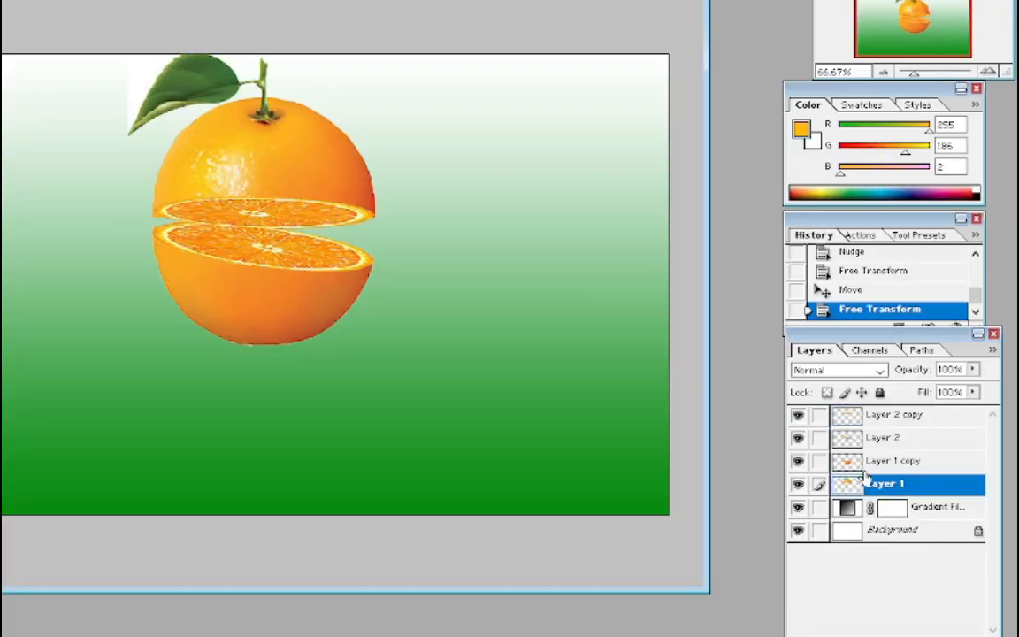
{"action": "key", "text": "Up"}
{"action": "key", "text": "Up"}
{"action": "key", "text": "Up"}
{"action": "key", "text": "Up"}
{"action": "key", "text": "Up"}
{"action": "key", "text": "Up"}
{"action": "key", "text": "Up"}
{"action": "key", "text": "Up"}
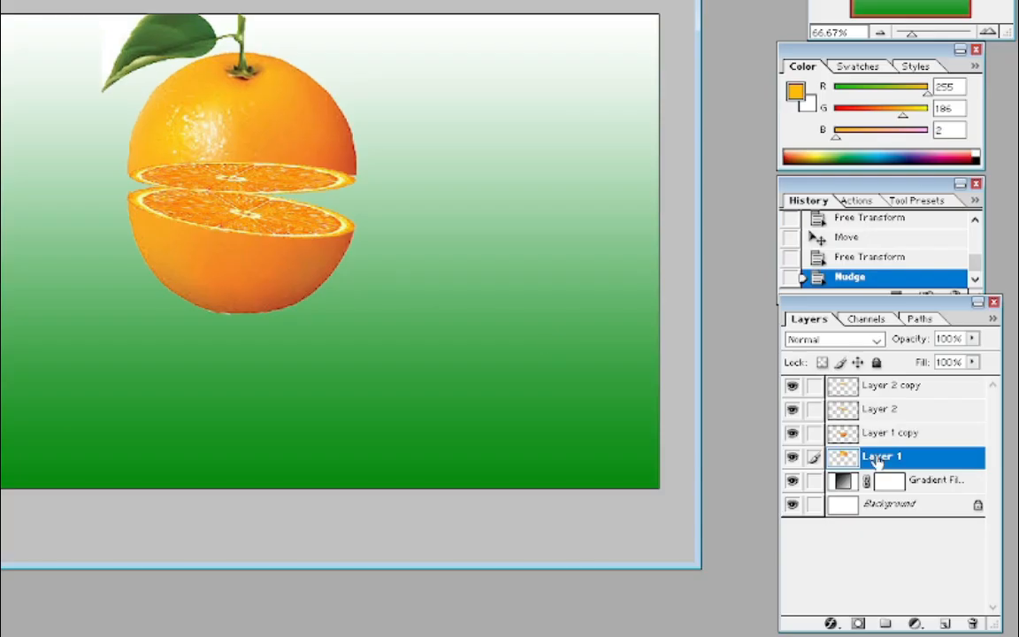
Nudge the orange's bottom half on Layer 1 copy down, away from the top half.
{"action": "left_click", "coordinate": [884, 433]}
{"action": "key", "text": "Down"}
{"action": "key", "text": "Down"}
{"action": "key", "text": "Down"}
{"action": "key", "text": "Down"}
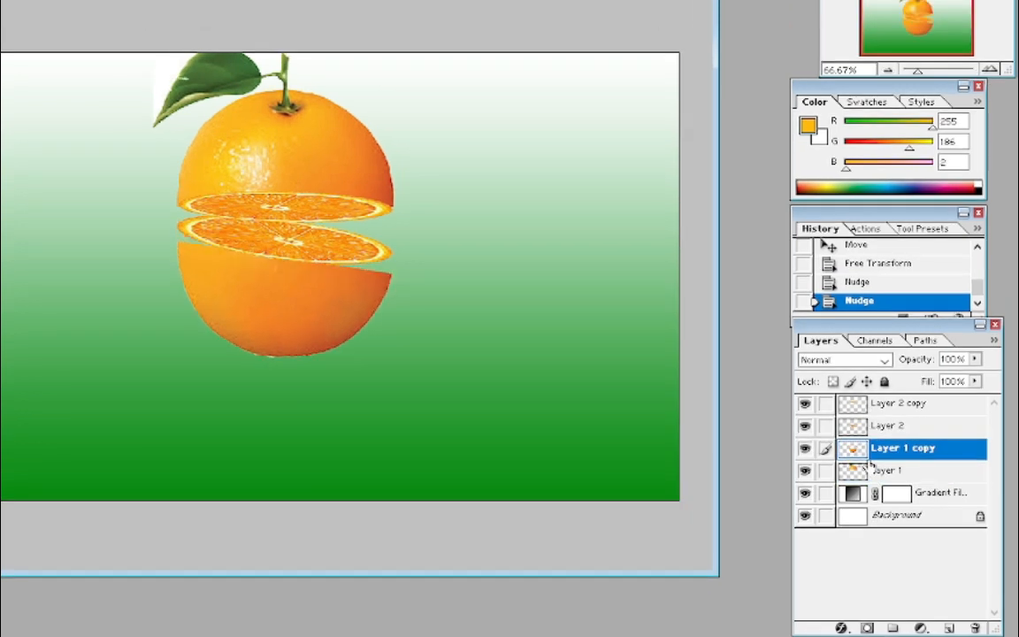
{"action": "key", "text": "Down"}
{"action": "key", "text": "Down"}
{"action": "key", "text": "Down"}
{"action": "key", "text": "Down"}
{"action": "key", "text": "Down"}
{"action": "key", "text": "Down"}
{"action": "key", "text": "Down"}
{"action": "key", "text": "Down"}
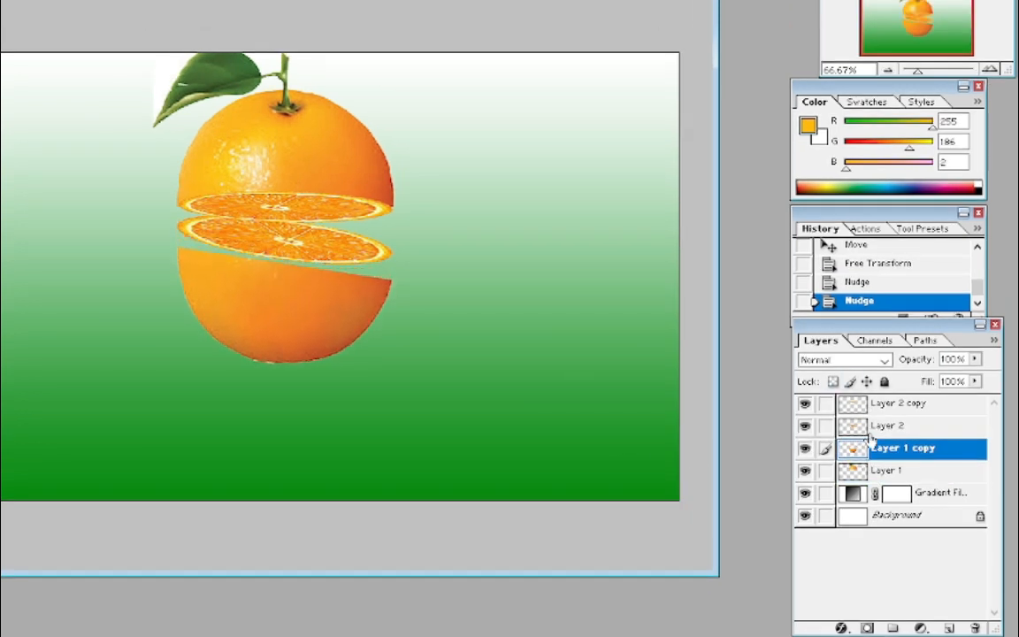
Nudge the slice on Layer 2 down until it sits on the bottom half's cut face.
{"action": "left_click", "coordinate": [883, 427]}
{"action": "key", "text": "Down"}
{"action": "key", "text": "Down"}
{"action": "key", "text": "Down"}
{"action": "key", "text": "Down"}
{"action": "key", "text": "Down"}
{"action": "key", "text": "Down"}
{"action": "key", "text": "Down"}
{"action": "key", "text": "Down"}
{"action": "key", "text": "Down"}
{"action": "key", "text": "Down"}
{"action": "key", "text": "Down"}
{"action": "key", "text": "Down"}
{"action": "key", "text": "Down"}
{"action": "key", "text": "Down"}
{"action": "key", "text": "Down"}
{"action": "key", "text": "Down"}
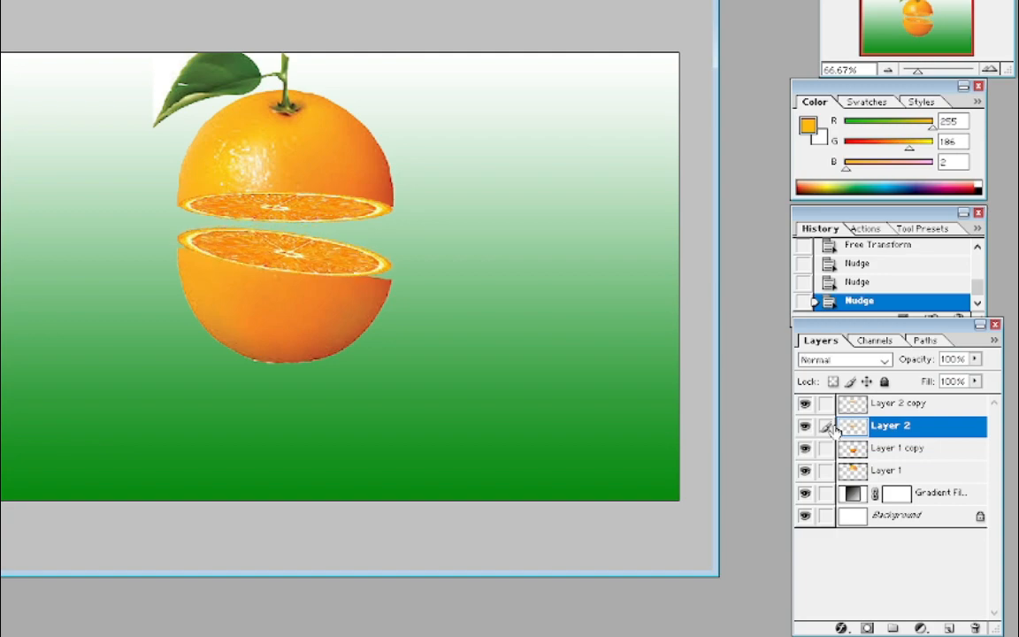
{"action": "key", "text": "Down"}
{"action": "key", "text": "Down"}
{"action": "key", "text": "Down"}
{"action": "key", "text": "Down"}
{"action": "key", "text": "Down"}
{"action": "key", "text": "Down"}
{"action": "key", "text": "Down"}
{"action": "key", "text": "Down"}
{"action": "key", "text": "Down"}
{"action": "key", "text": "Down"}
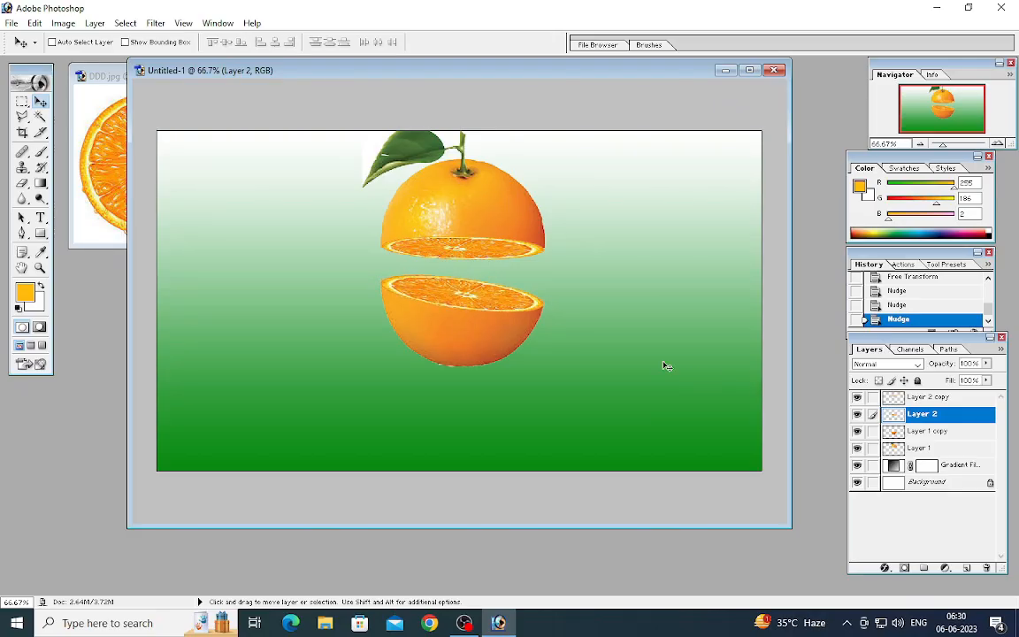
{"action": "key", "text": "Up"}
{"action": "key", "text": "Up"}
{"action": "key", "text": "Up"}
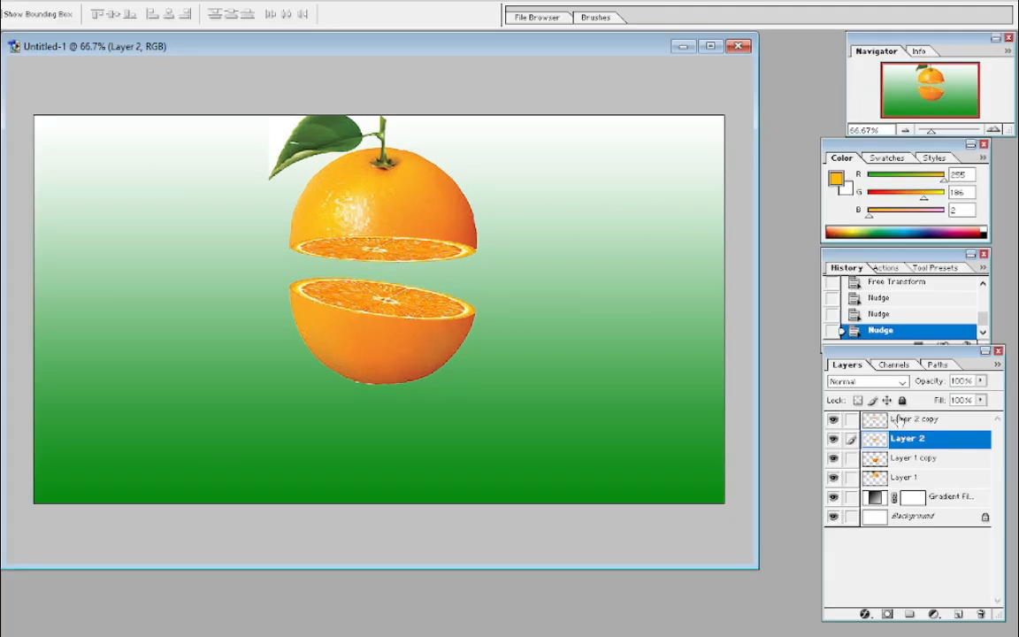
Nudge the duplicated slice on Layer 2 copy down to separate it from the top half.
{"action": "left_click", "coordinate": [900, 419]}
{"action": "key", "text": "Down"}
{"action": "key", "text": "Down"}
{"action": "key", "text": "Down"}
{"action": "key", "text": "Down"}
{"action": "key", "text": "Down"}
{"action": "key", "text": "Down"}
{"action": "key", "text": "Down"}
{"action": "key", "text": "Down"}
{"action": "key", "text": "Down"}
{"action": "key", "text": "Down"}
{"action": "key", "text": "Down"}
{"action": "key", "text": "Down"}
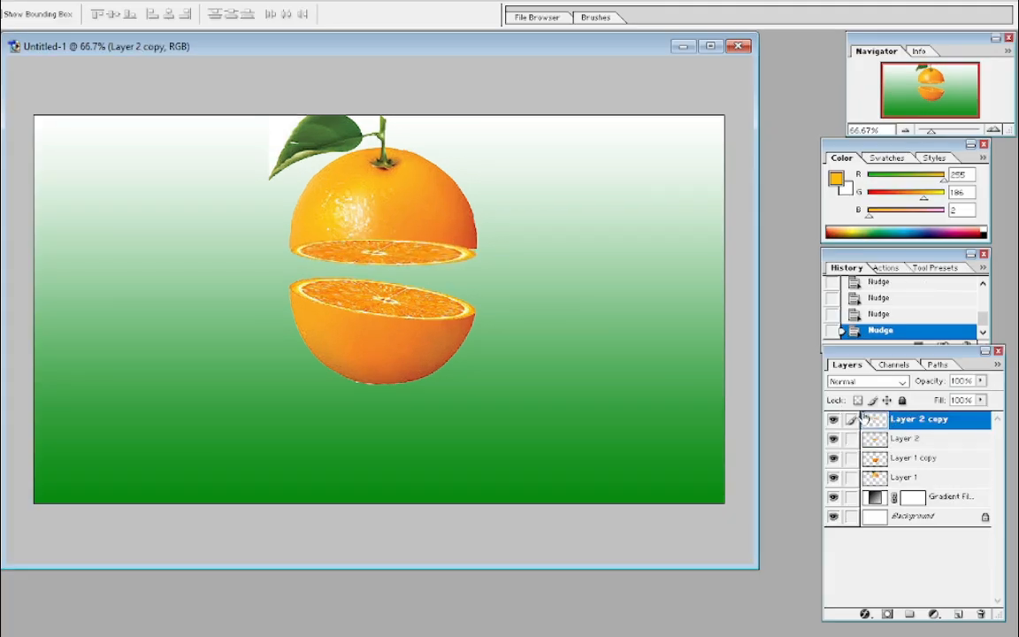
Nudge the orange's top half on Layer 1 down until its cut edge meets the slice on Layer 2 copy.
{"action": "left_click", "coordinate": [911, 462]}
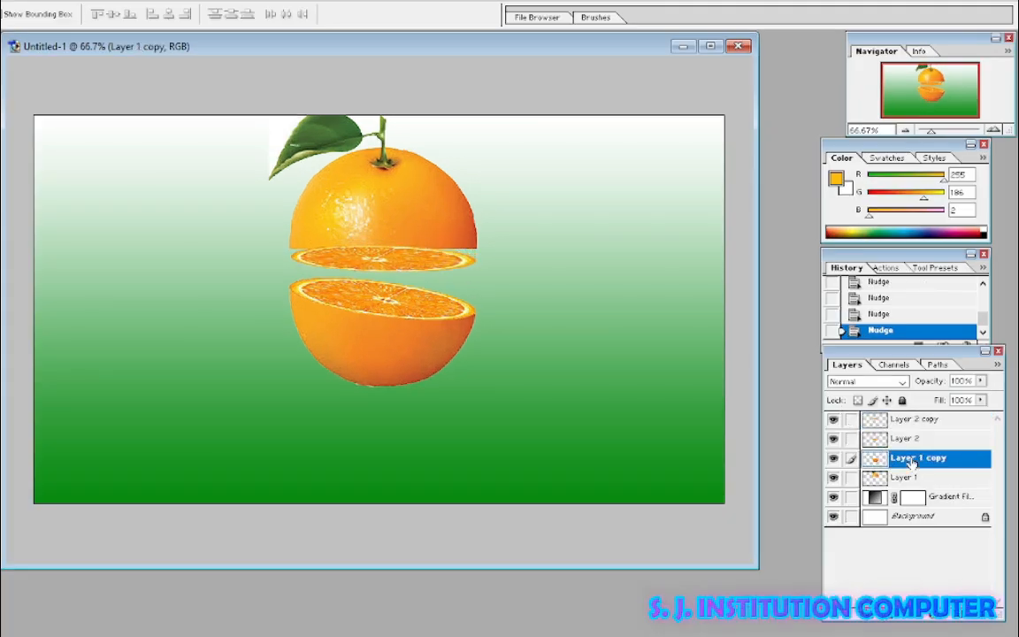
{"action": "left_click", "coordinate": [906, 477]}
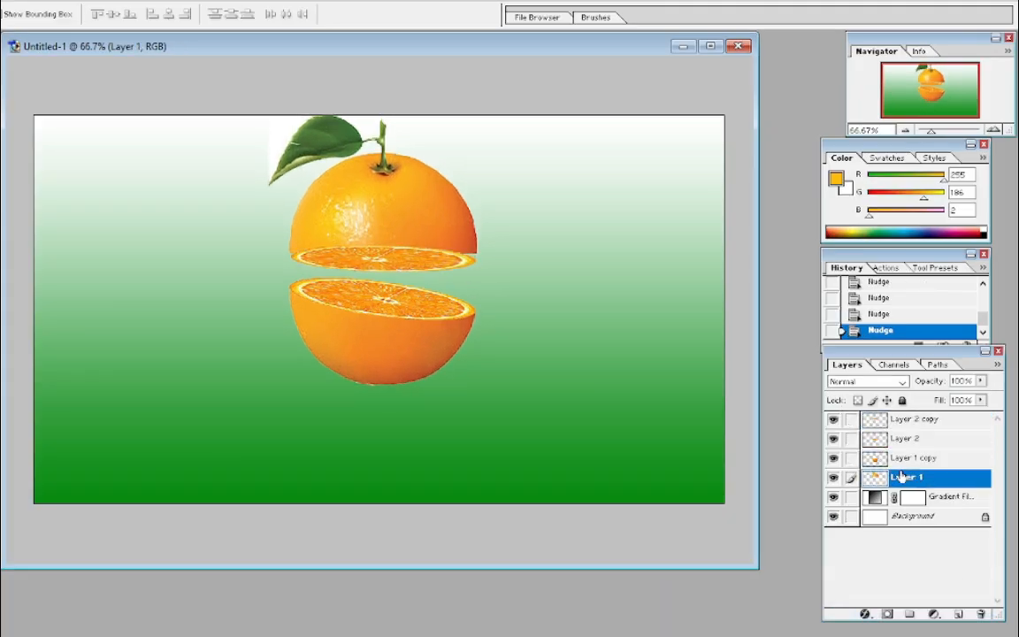
{"action": "key", "text": "Down"}
{"action": "key", "text": "Down"}
{"action": "key", "text": "Down"}
{"action": "key", "text": "Down"}
{"action": "key", "text": "Down"}
{"action": "key", "text": "Down"}
{"action": "key", "text": "Down"}
{"action": "key", "text": "Down"}
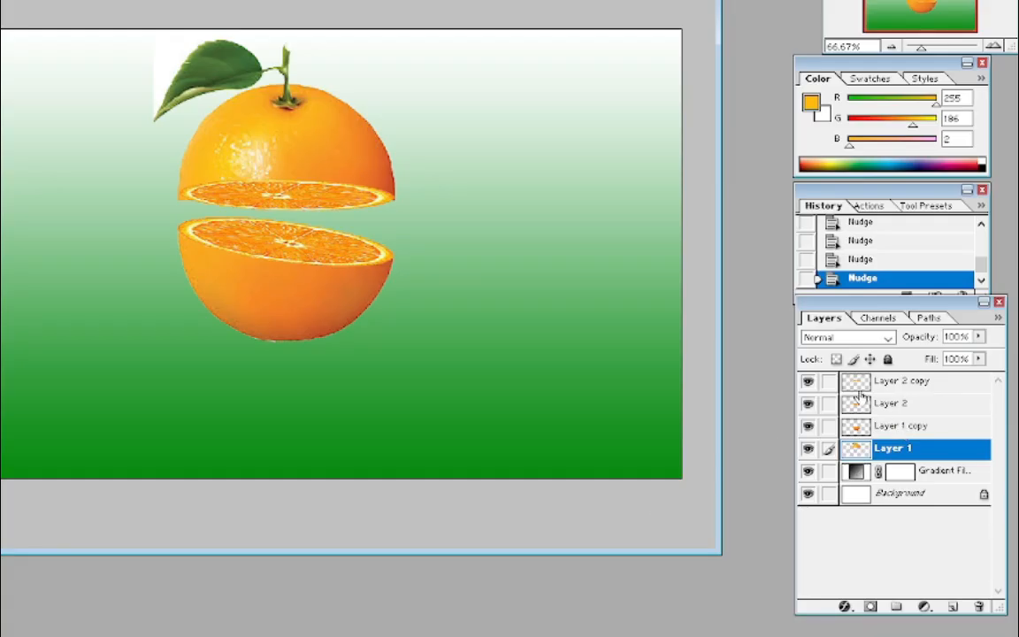
Try to skew, widen and reposition the slice on Layer 2 copy with Free Transform to cover the top half's cut.
{"action": "left_click", "coordinate": [891, 382]}
{"action": "key", "text": "ctrl+t"}
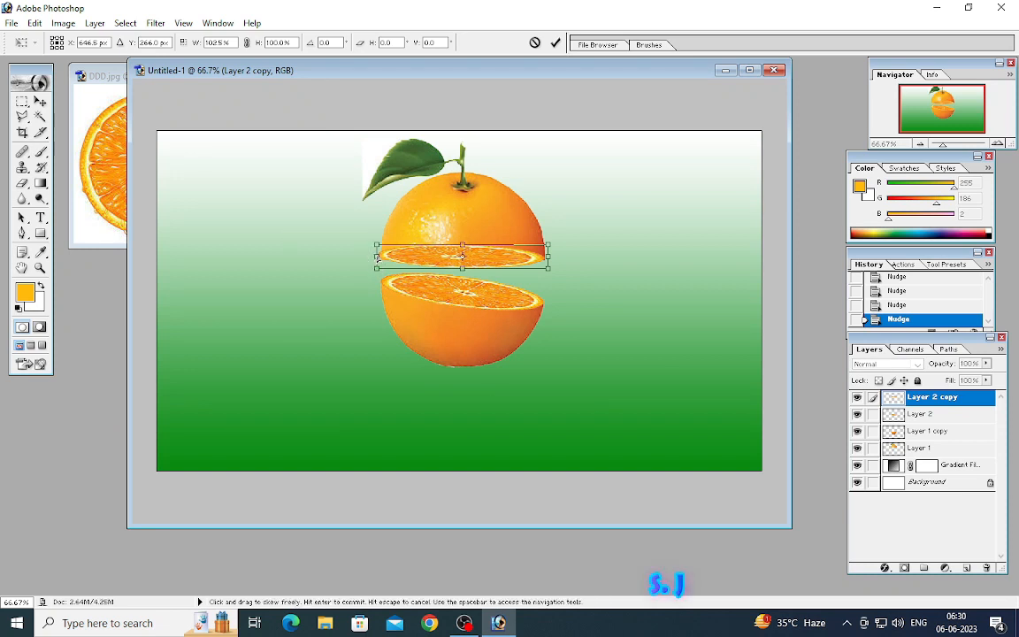
{"action": "left_click_drag", "start_coordinate": [377, 256], "coordinate": [380, 264]}
{"action": "left_click_drag", "start_coordinate": [548, 266], "coordinate": [511, 254]}
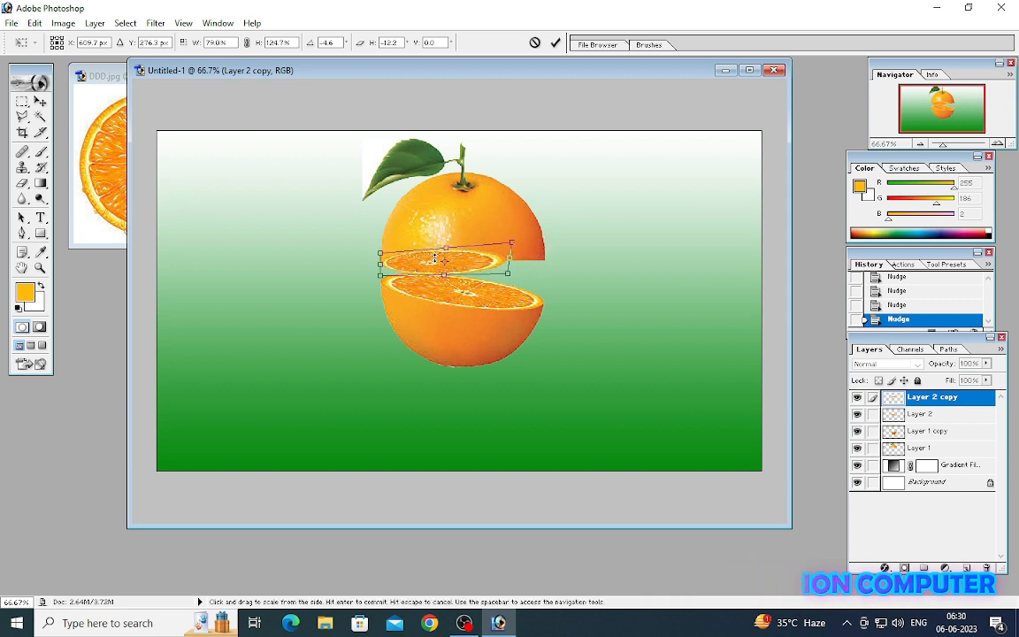
{"action": "left_click_drag", "start_coordinate": [430, 263], "coordinate": [370, 264]}
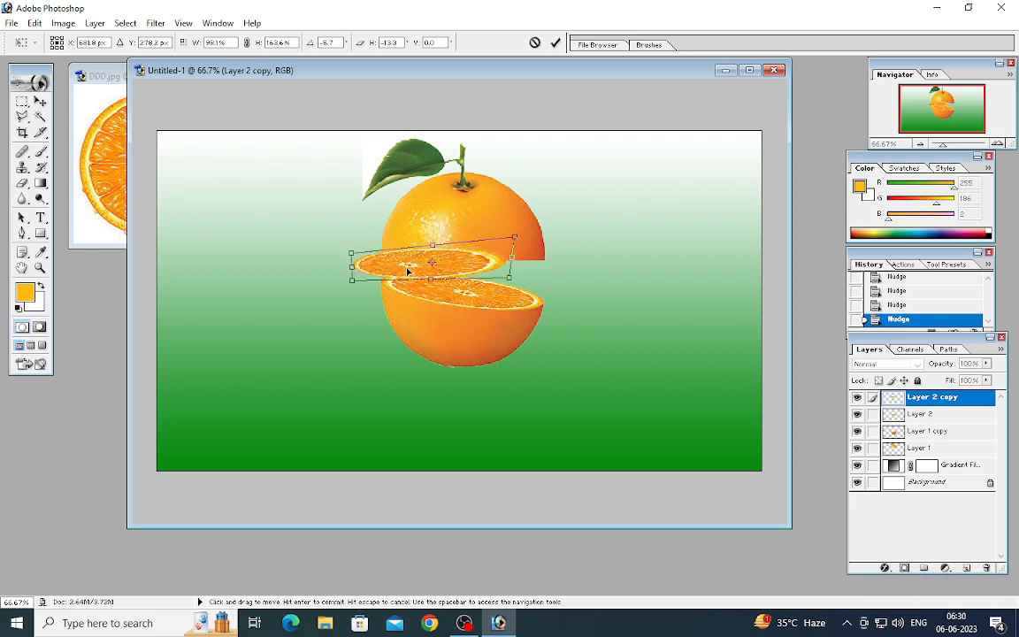
{"action": "left_click_drag", "start_coordinate": [432, 271], "coordinate": [432, 267]}
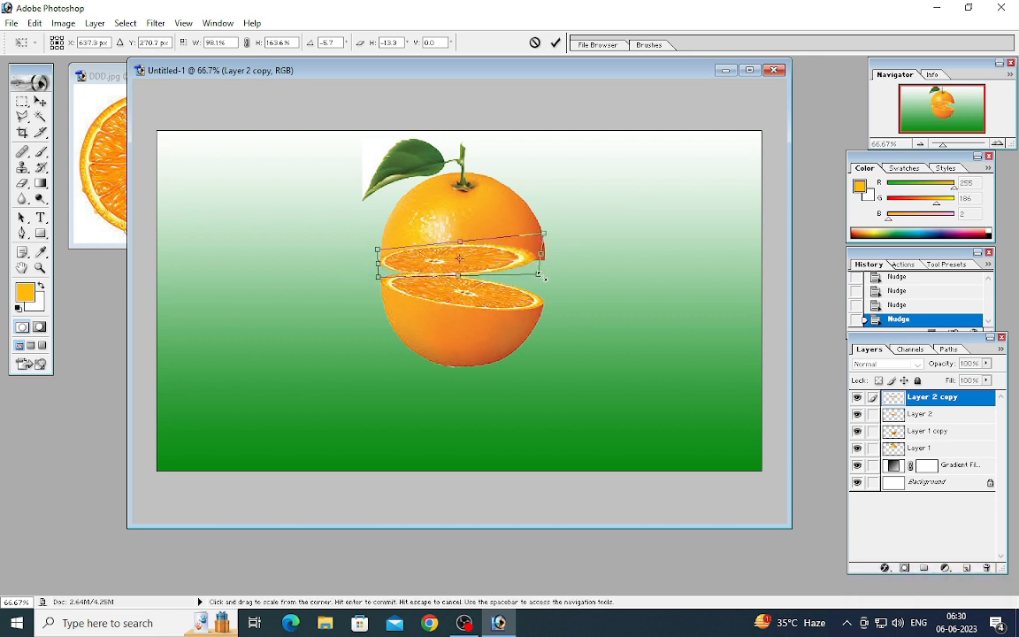
{"action": "left_click_drag", "start_coordinate": [541, 277], "coordinate": [547, 280]}
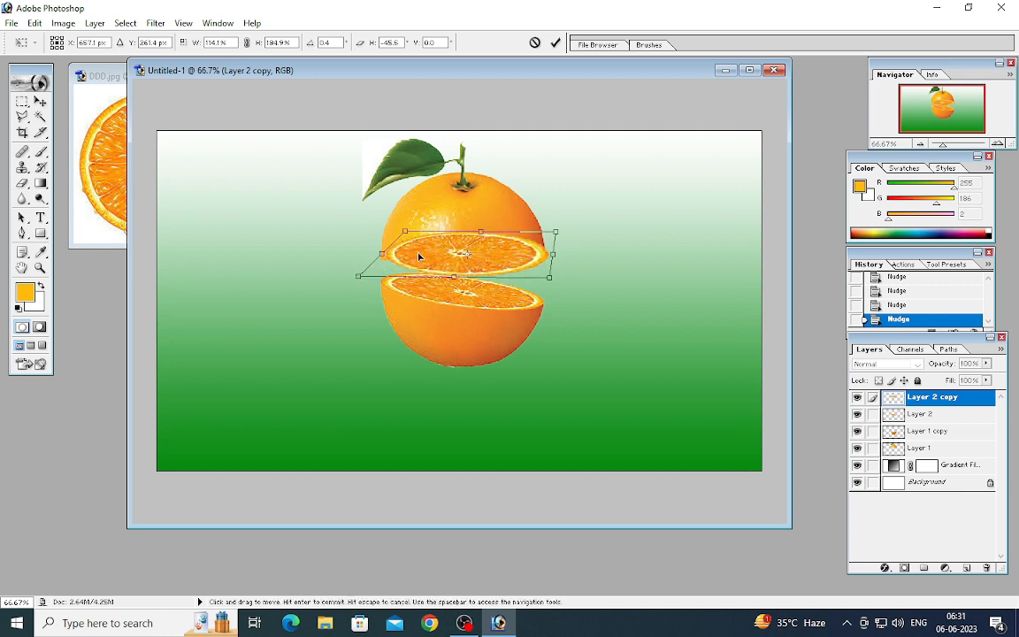
{"action": "left_click_drag", "start_coordinate": [419, 258], "coordinate": [383, 259]}
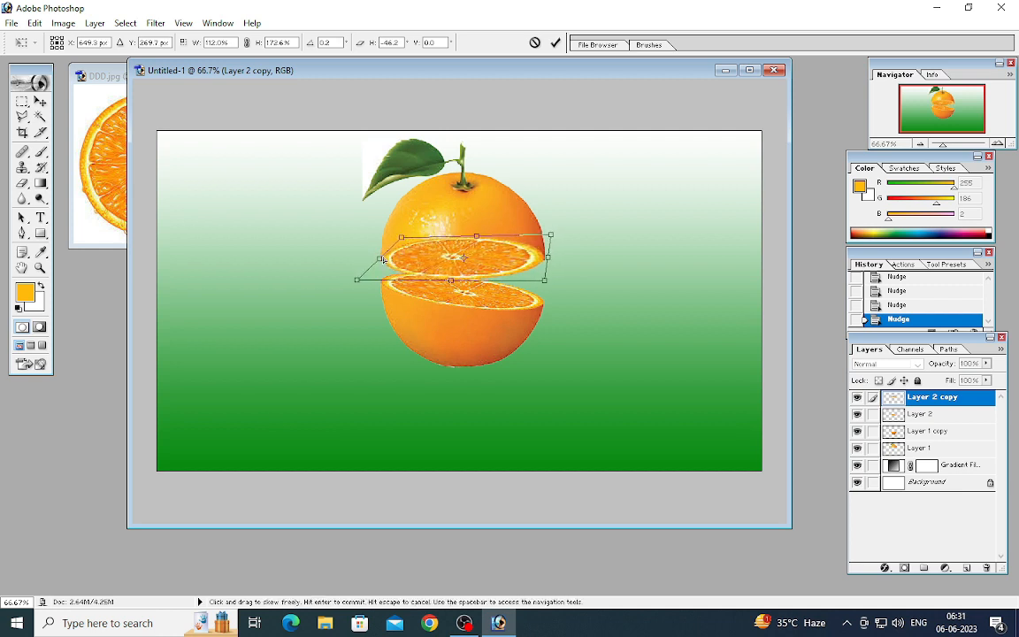
Try to flatten the Layer 2 copy slice, distort its corners against the top half's cut edge, and apply the transform.
{"action": "left_click_drag", "start_coordinate": [451, 280], "coordinate": [459, 258]}
{"action": "key", "text": "Down"}
{"action": "key", "text": "Down"}
{"action": "key", "text": "Down"}
{"action": "key", "text": "Down"}
{"action": "key", "text": "Down"}
{"action": "key", "text": "Down"}
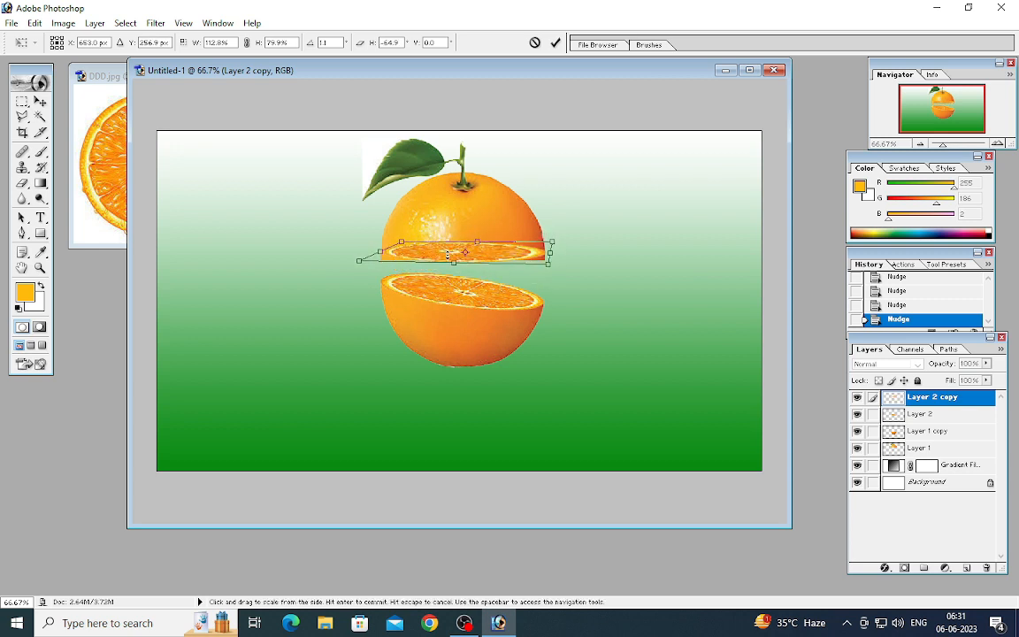
{"action": "left_click_drag", "start_coordinate": [359, 261], "coordinate": [355, 269]}
{"action": "left_click_drag", "start_coordinate": [410, 247], "coordinate": [422, 201]}
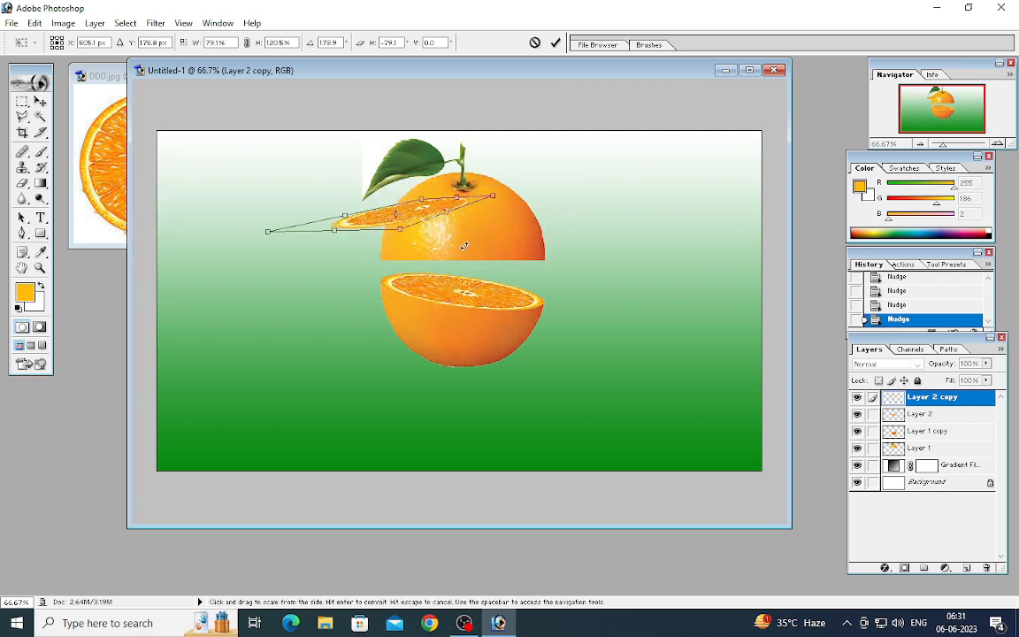
{"action": "key", "text": "Return"}
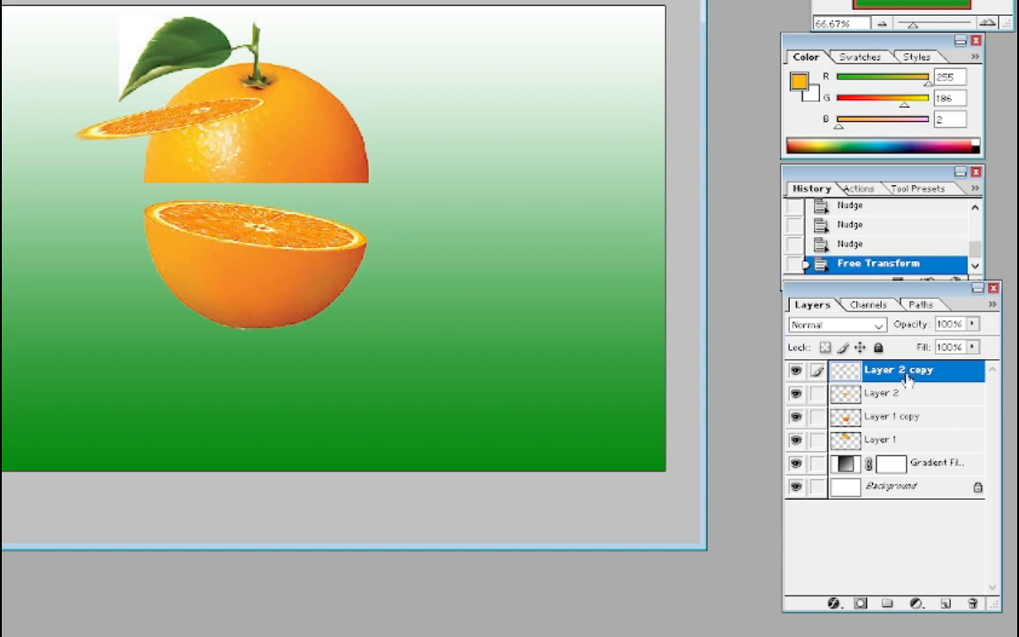
Delete the distorted Layer 2 copy and duplicate the Layer 2 slice up onto the top half's cut edge.
{"action": "left_click_drag", "start_coordinate": [907, 380], "coordinate": [974, 506]}
{"action": "left_click_drag", "start_coordinate": [975, 589], "coordinate": [972, 602]}
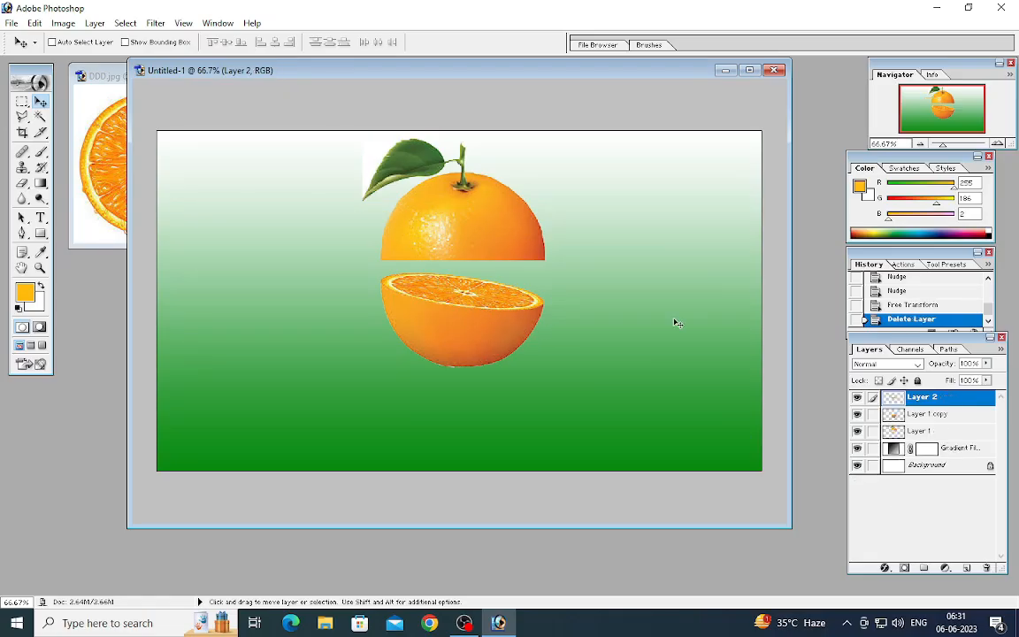
{"action": "left_click_drag", "start_coordinate": [454, 296], "coordinate": [454, 257]}
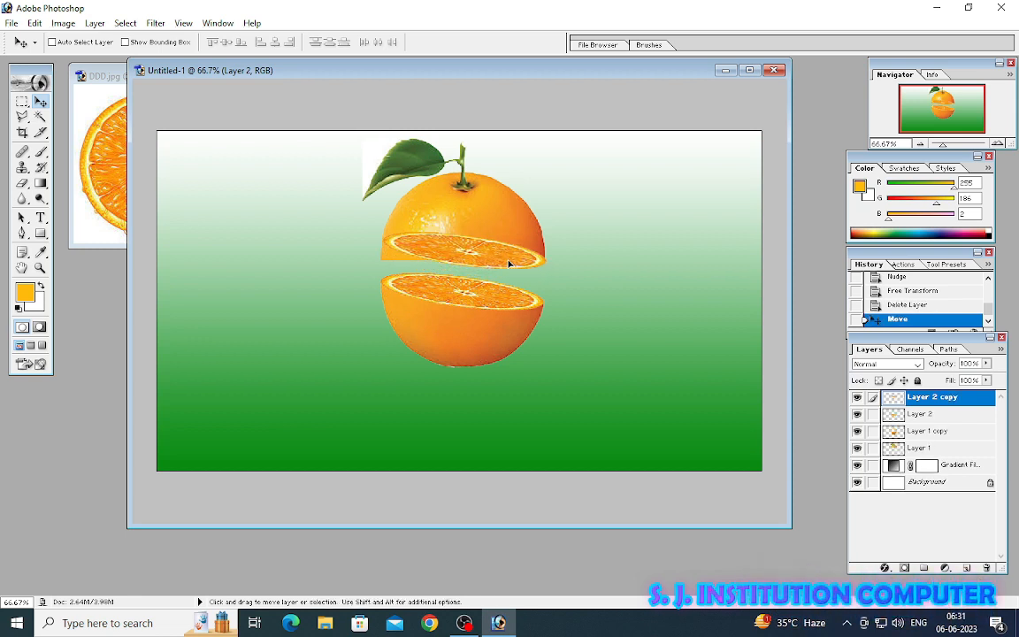
Skew and flatten the new slice copy with Free Transform so it lies level along the top half's cut edge.
{"action": "key", "text": "ctrl+t"}
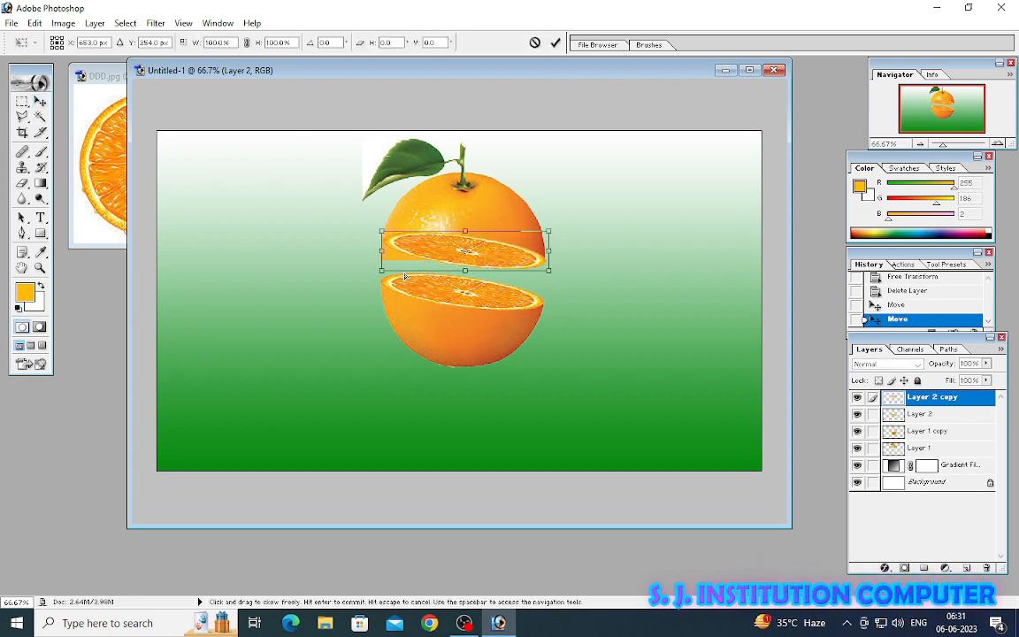
{"action": "mouse_move", "coordinate": [379, 268]}
{"action": "left_mouse_down"}
{"action": "mouse_move", "coordinate": [379, 279]}
{"action": "mouse_move", "coordinate": [382, 265]}
{"action": "left_mouse_up"}
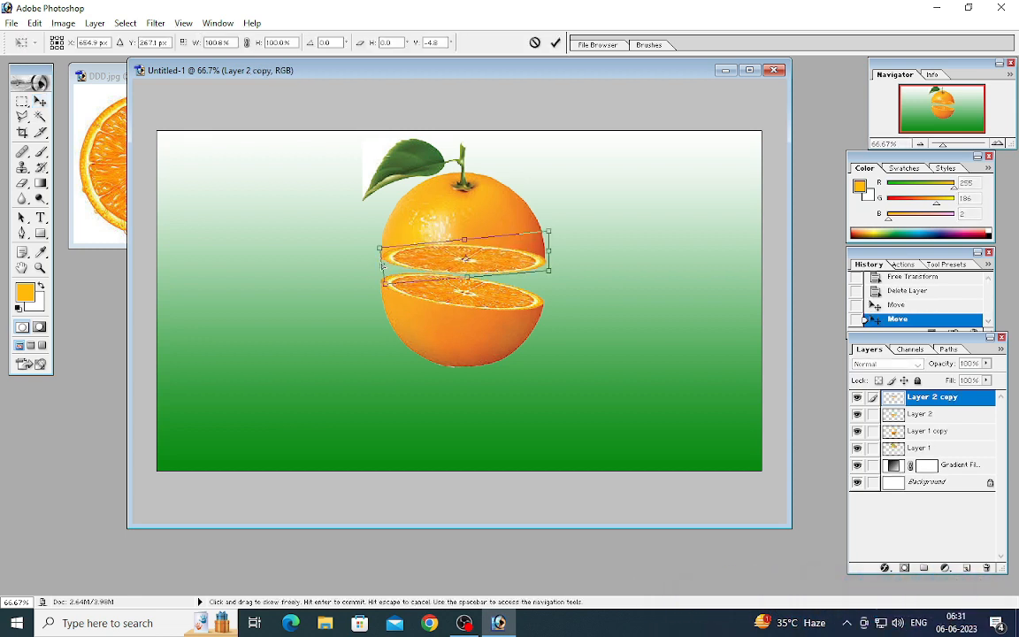
{"action": "left_click_drag", "start_coordinate": [549, 253], "coordinate": [548, 271]}
{"action": "left_click_drag", "start_coordinate": [464, 241], "coordinate": [464, 246]}
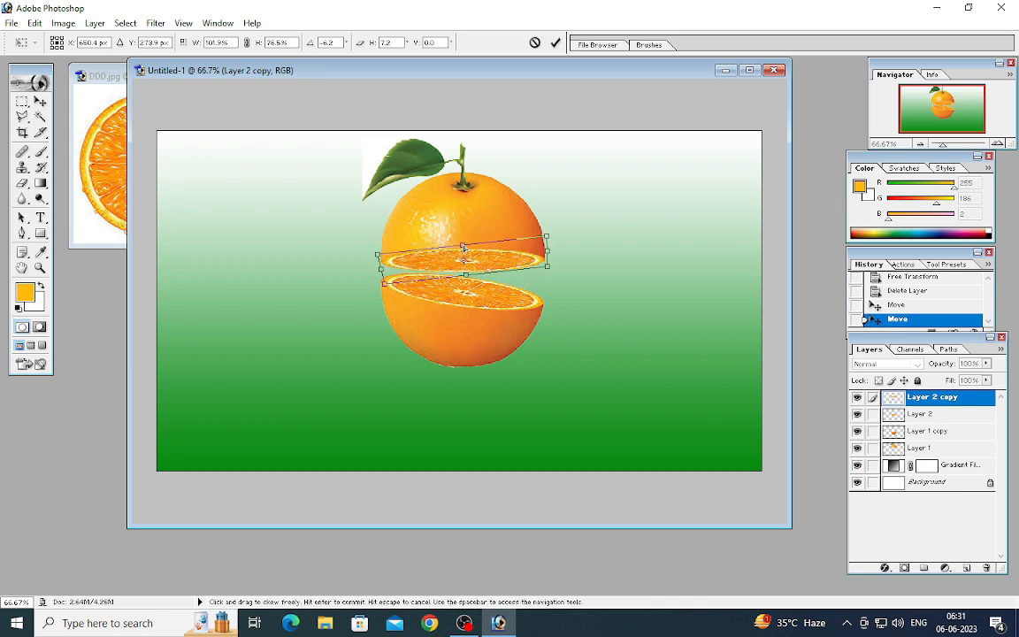
{"action": "left_click_drag", "start_coordinate": [382, 255], "coordinate": [381, 278]}
{"action": "key", "text": "Return"}
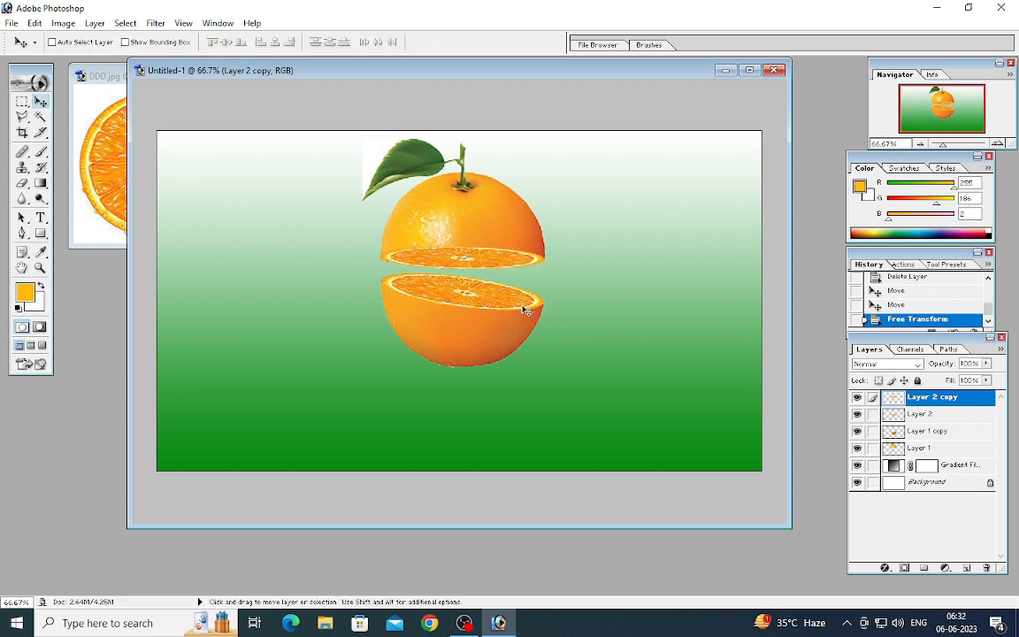
Distort the slice copy's lower-left corner downward to deepen that side of the top half's cut face.
{"action": "key", "text": "ctrl+t"}
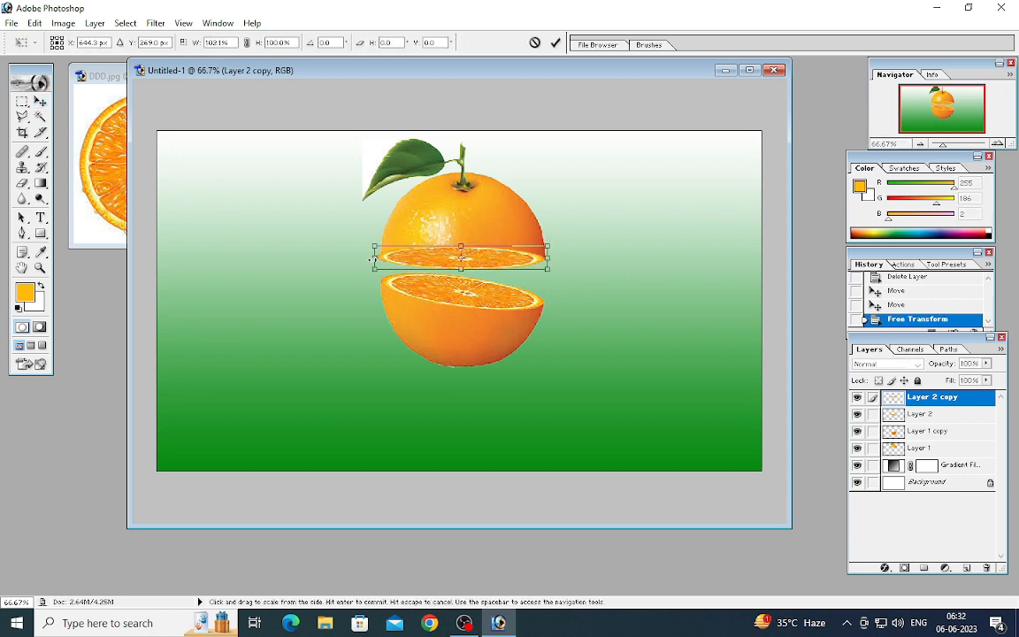
{"action": "left_click_drag", "start_coordinate": [371, 259], "coordinate": [374, 277]}
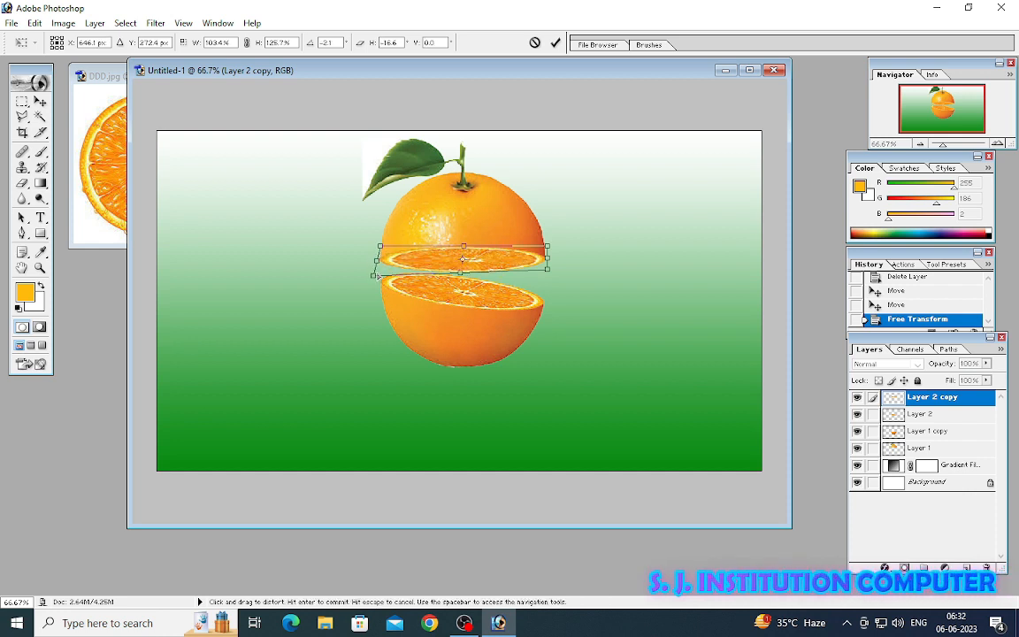
{"action": "key", "text": "Return"}
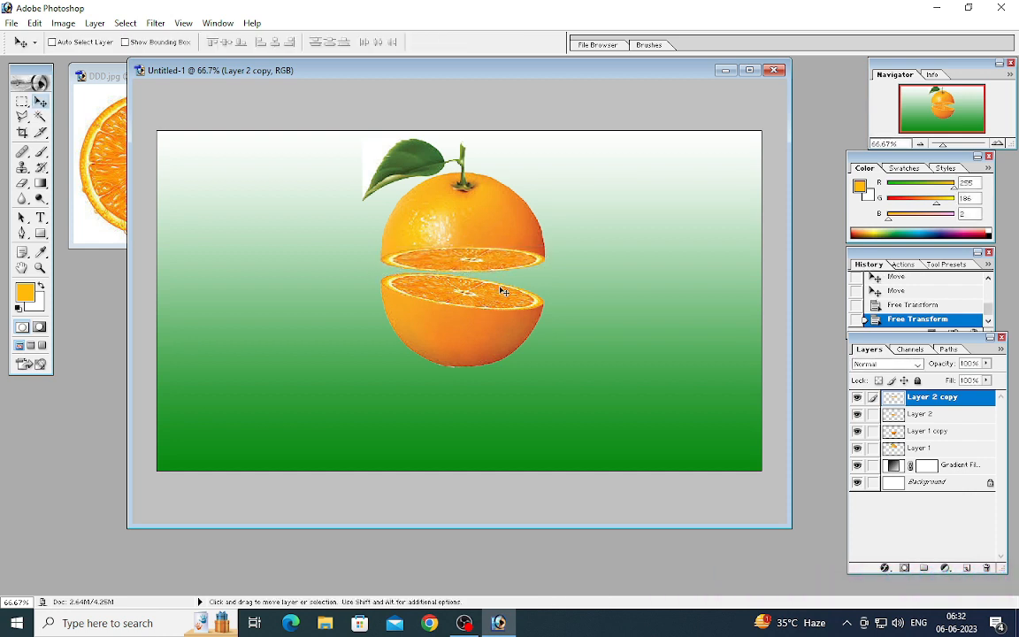
Minimize Photoshop to show the desktop.
{"action": "left_click", "coordinate": [941, 9]}
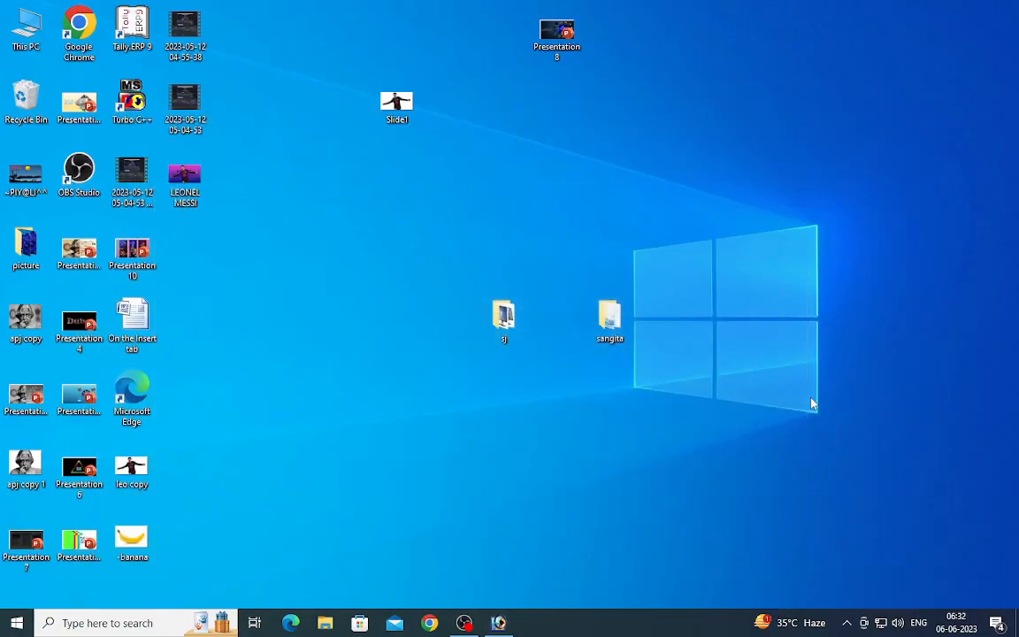